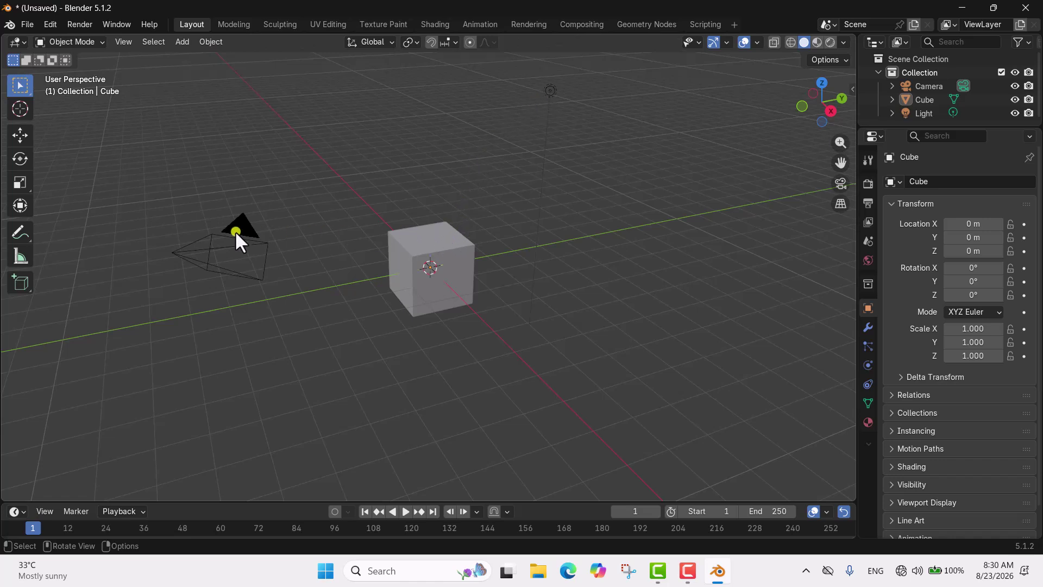
Add a Monkey mesh to the scene at the world origin
{"action": "middle_click_drag", "start_coordinate": [366, 126], "coordinate": [402, 148]}
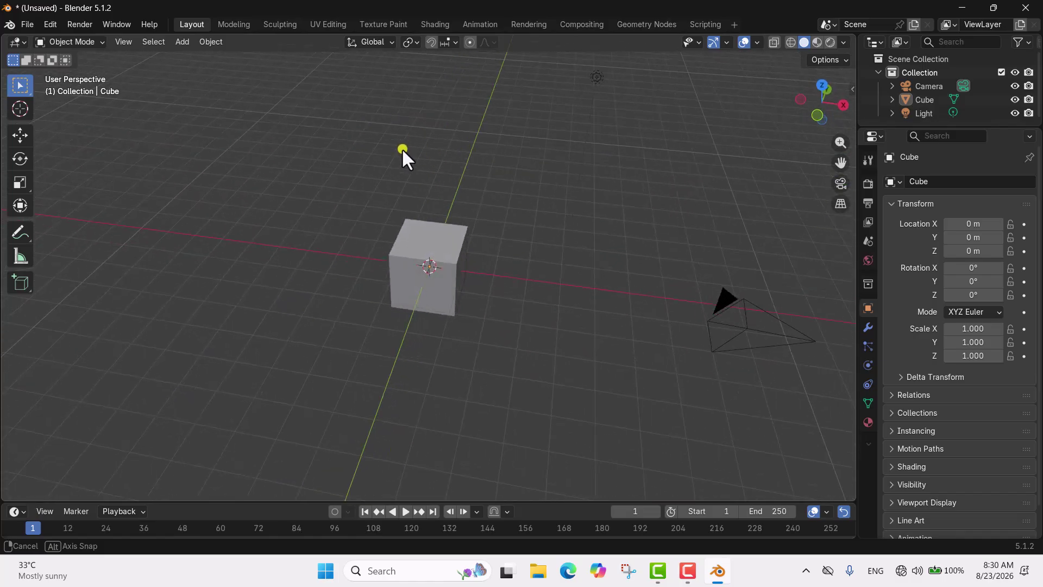
{"action": "left_click", "coordinate": [183, 42]}
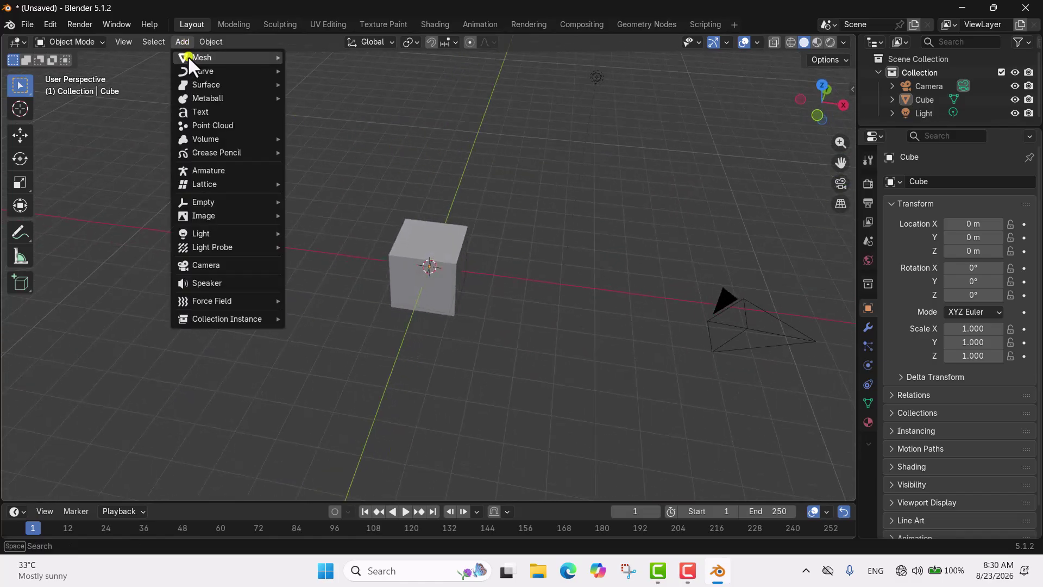
{"action": "mouse_move", "coordinate": [188, 56]}
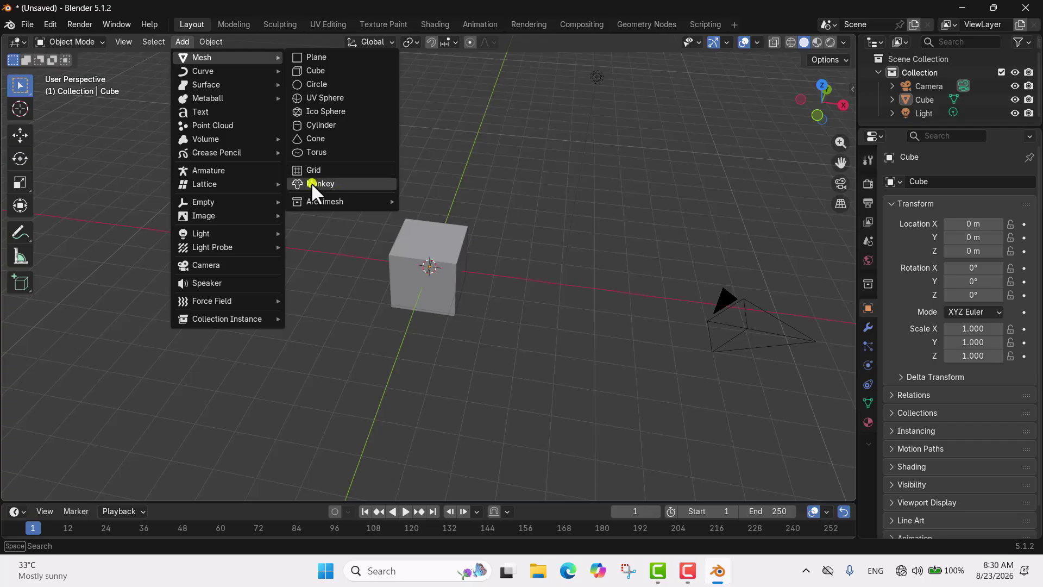
{"action": "left_click", "coordinate": [331, 185]}
{"action": "middle_click_drag", "start_coordinate": [328, 181], "coordinate": [500, 214]}
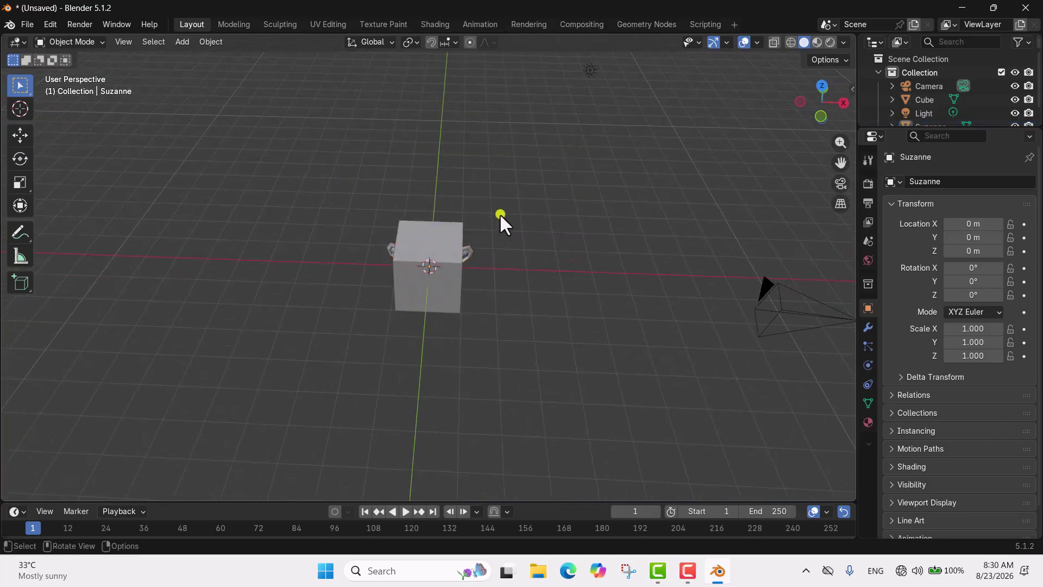
Move the cube along the X axis to about -4.84 m, away from the monkey head, and clear the selection
{"action": "left_click", "coordinate": [448, 227]}
{"action": "left_click", "coordinate": [20, 134]}
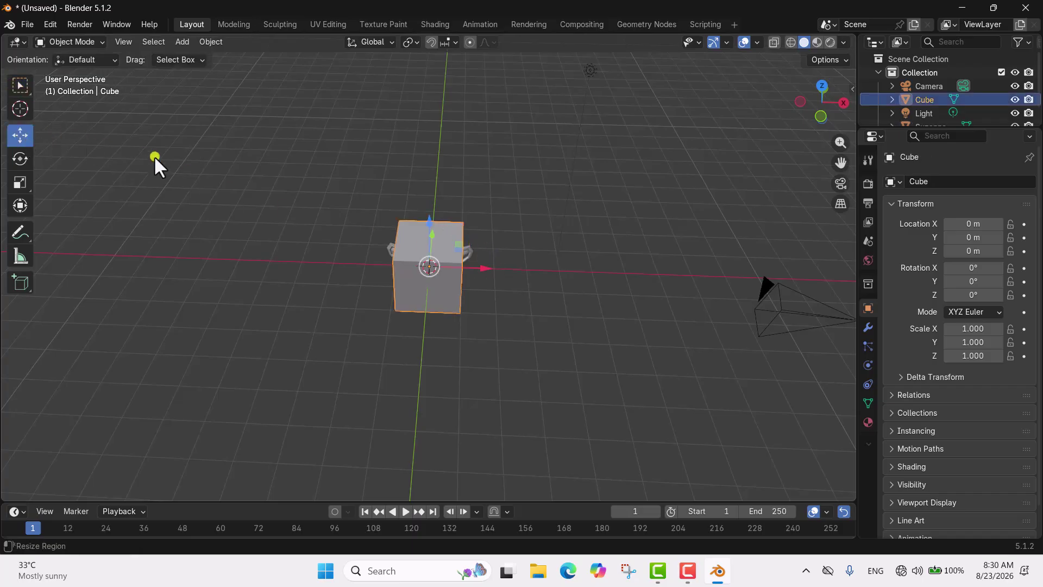
{"action": "left_click_drag", "start_coordinate": [476, 266], "coordinate": [323, 256]}
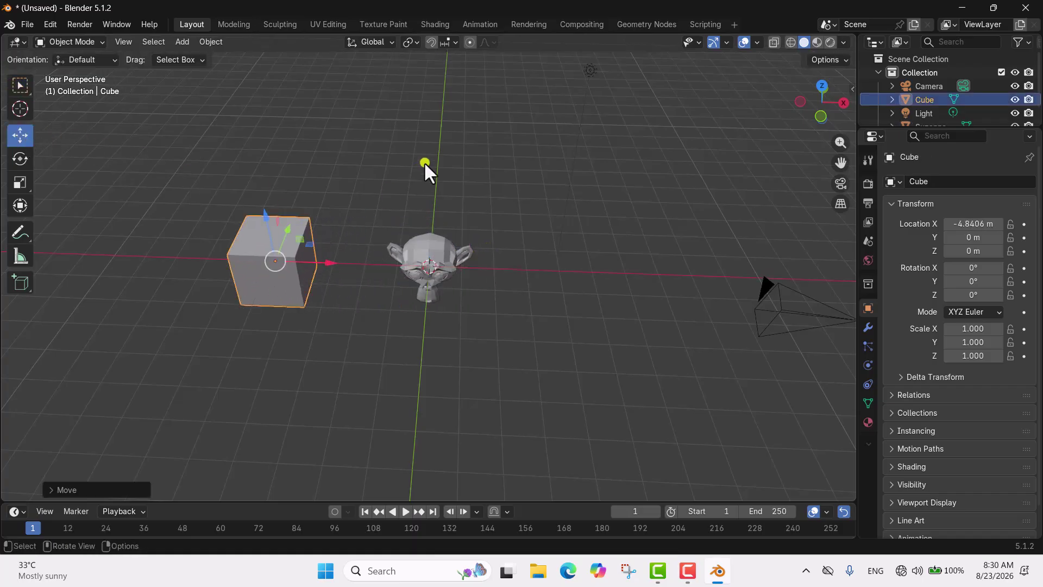
{"action": "left_click", "coordinate": [425, 162]}
Enlarge the Outliner enough to list the camera, cube, light and monkey head together
{"action": "scroll", "coordinate": [427, 185], "scroll_direction": "down", "scroll_amount": 5}
{"action": "middle_click_drag", "start_coordinate": [429, 204], "coordinate": [512, 238]}
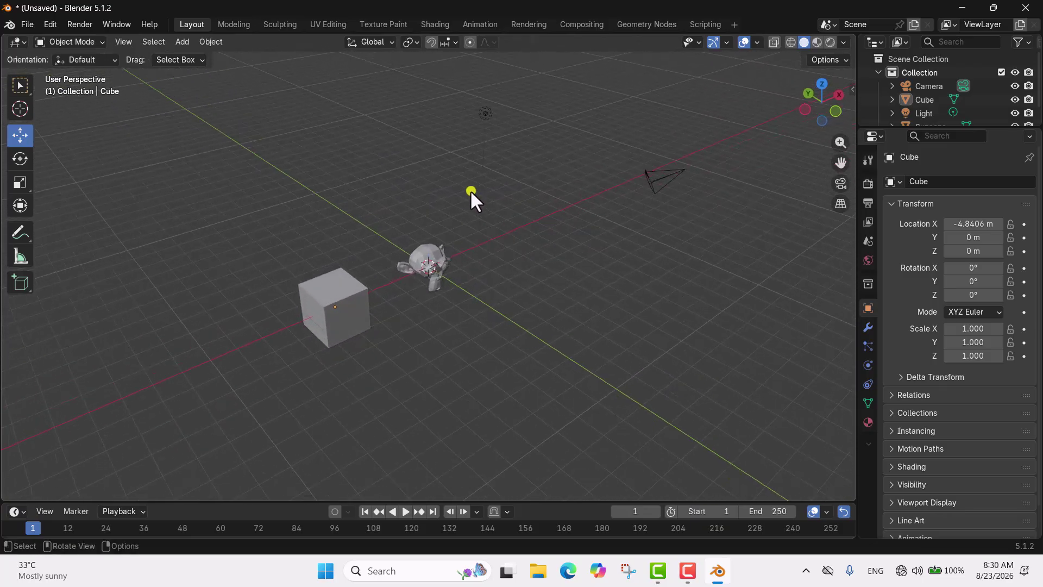
{"action": "scroll", "coordinate": [452, 246], "scroll_direction": "up", "scroll_amount": 3}
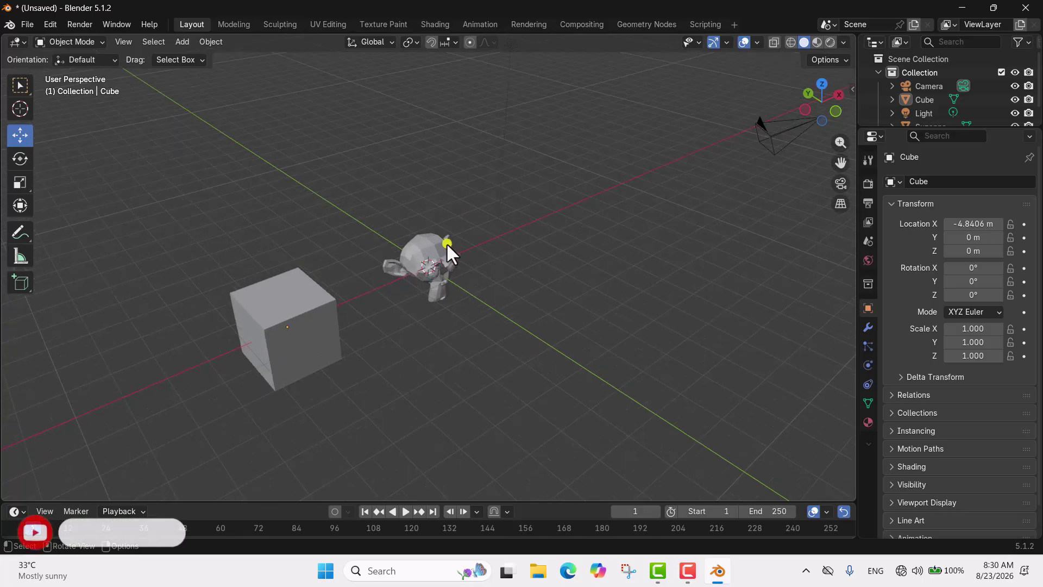
{"action": "left_click_drag", "start_coordinate": [905, 131], "coordinate": [905, 175]}
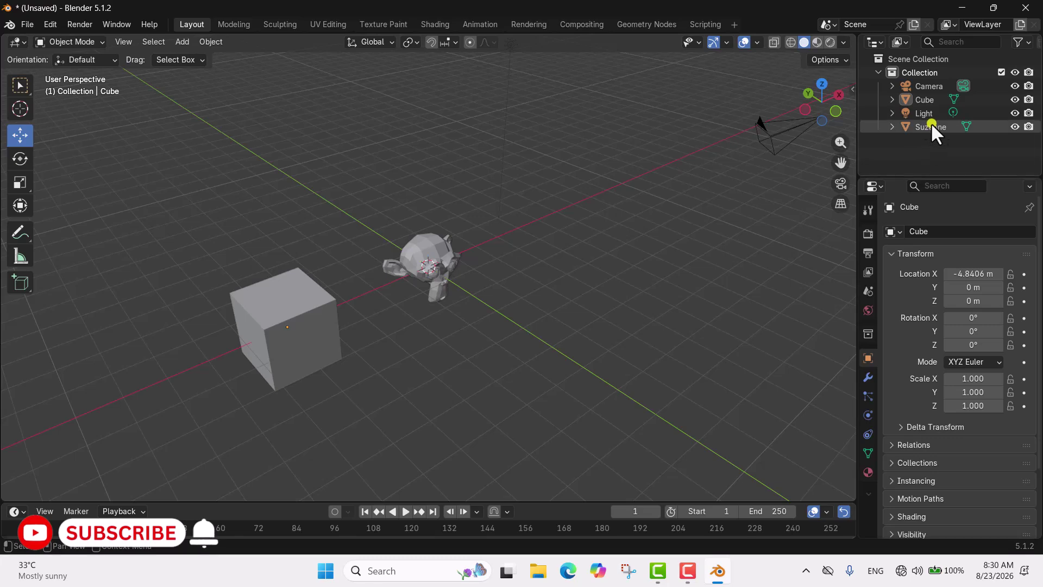
{"action": "scroll", "coordinate": [562, 250], "scroll_direction": "down", "scroll_amount": 4}
{"action": "scroll", "coordinate": [572, 256], "scroll_direction": "up", "scroll_amount": 4}
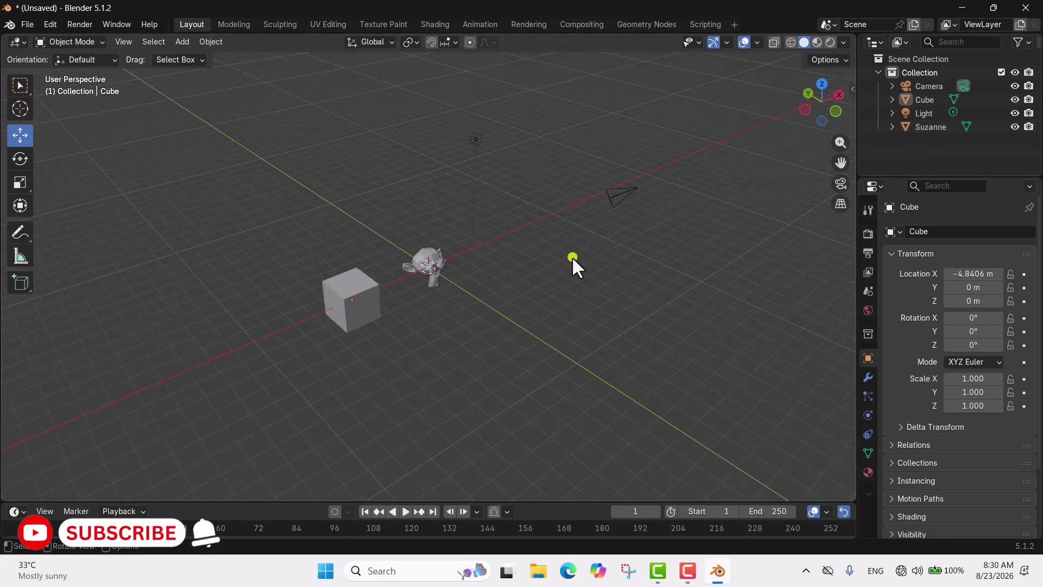
Select the monkey head in the viewport, examine it up close, and deselect it
{"action": "mouse_move", "coordinate": [578, 257]}
{"action": "middle_mouse_down"}
{"action": "mouse_move", "coordinate": [496, 235]}
{"action": "mouse_move", "coordinate": [588, 278]}
{"action": "mouse_move", "coordinate": [580, 250]}
{"action": "mouse_move", "coordinate": [590, 265]}
{"action": "middle_mouse_up"}
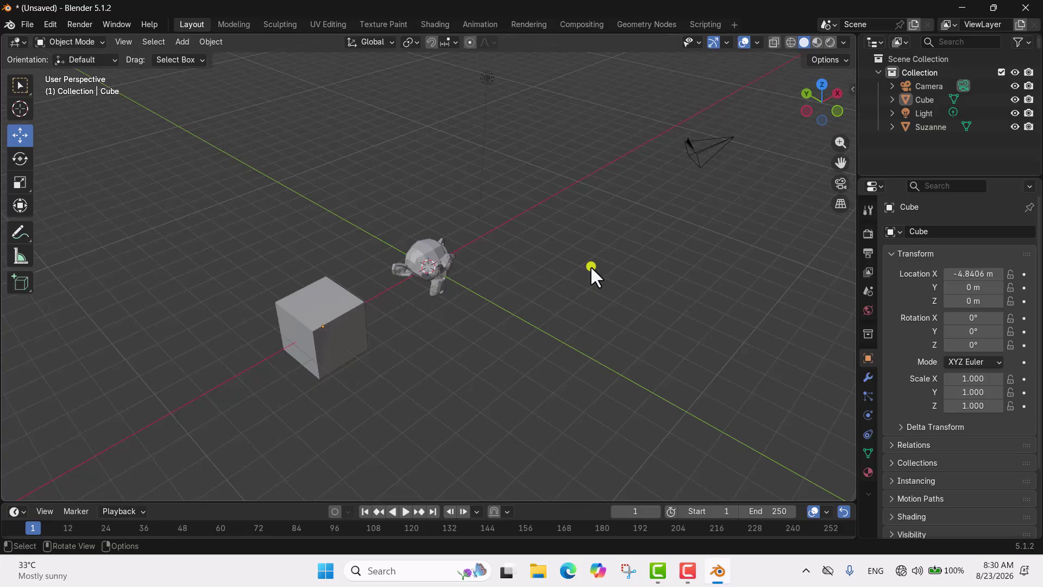
{"action": "middle_click_drag", "start_coordinate": [608, 265], "coordinate": [556, 252]}
{"action": "scroll", "coordinate": [465, 255], "scroll_direction": "up", "scroll_amount": 2}
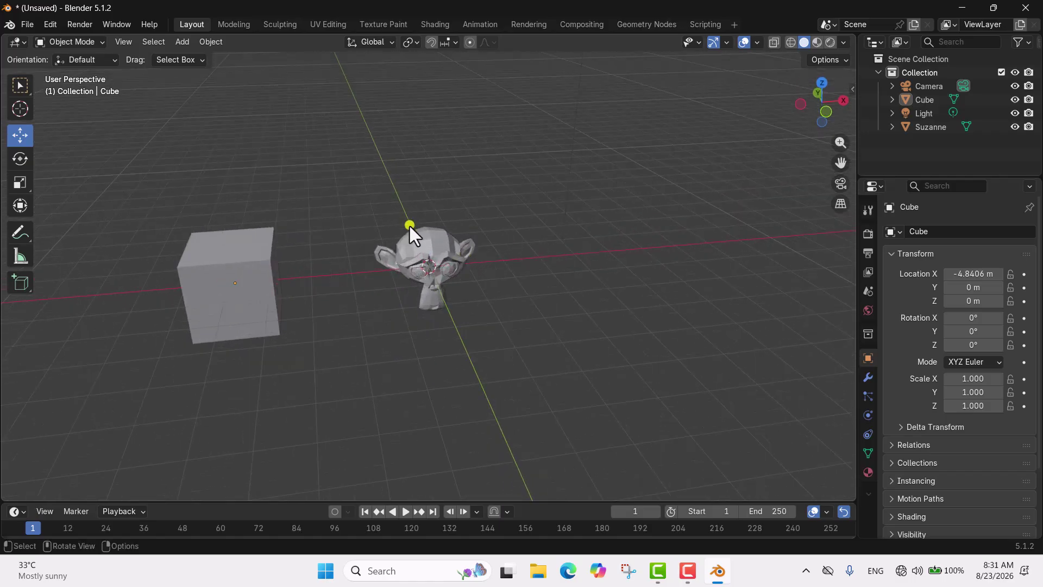
{"action": "left_click", "coordinate": [439, 242]}
{"action": "mouse_move", "coordinate": [553, 288]}
{"action": "middle_mouse_down"}
{"action": "mouse_move", "coordinate": [471, 285]}
{"action": "mouse_move", "coordinate": [406, 244]}
{"action": "mouse_move", "coordinate": [452, 220]}
{"action": "mouse_move", "coordinate": [551, 271]}
{"action": "middle_mouse_up"}
{"action": "scroll", "coordinate": [485, 299], "scroll_direction": "up", "scroll_amount": 1}
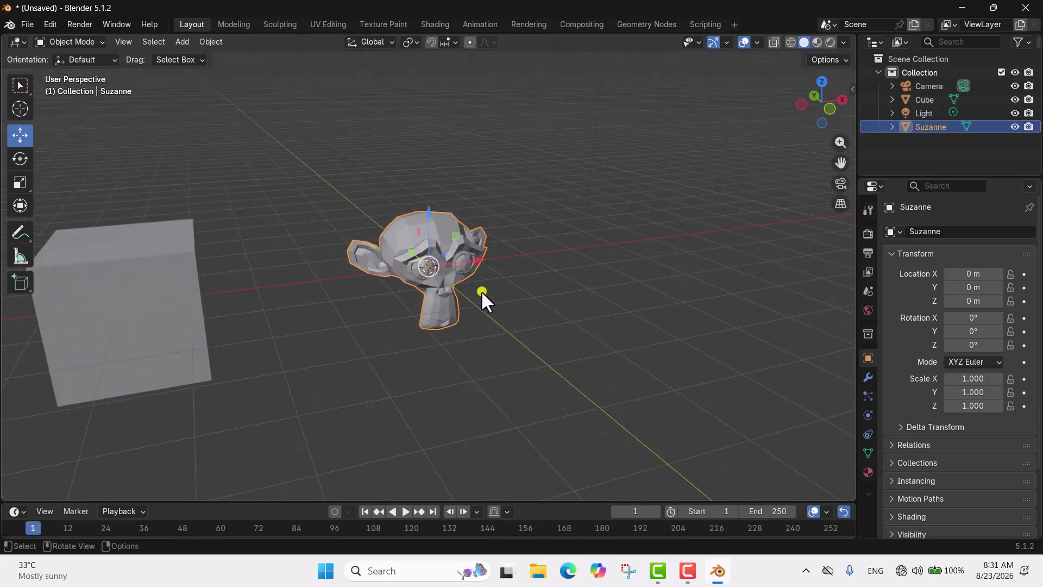
{"action": "scroll", "coordinate": [481, 288], "scroll_direction": "up", "scroll_amount": 1}
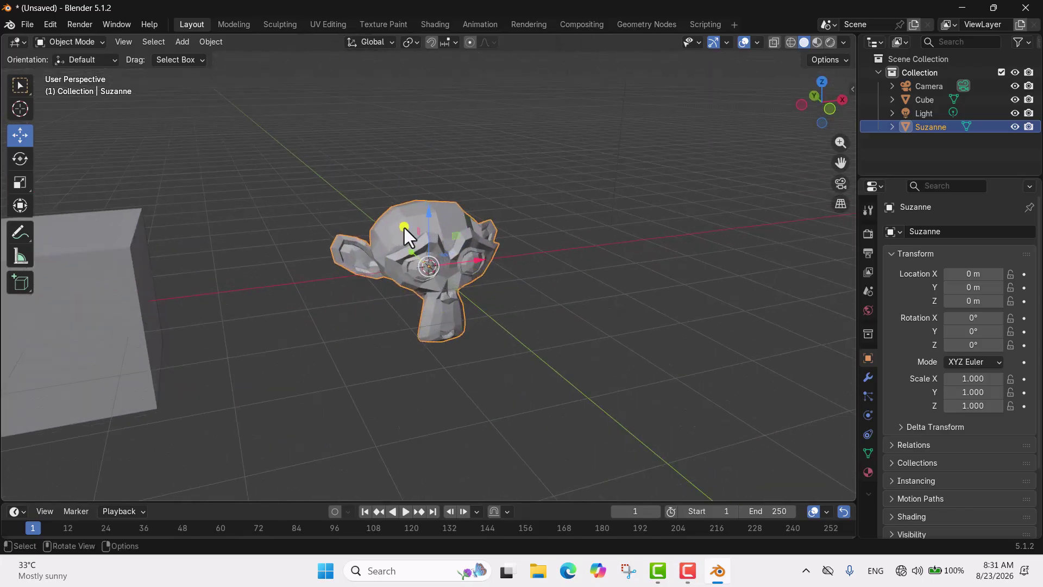
{"action": "scroll", "coordinate": [402, 228], "scroll_direction": "down", "scroll_amount": 4}
{"action": "scroll", "coordinate": [395, 158], "scroll_direction": "up", "scroll_amount": 1}
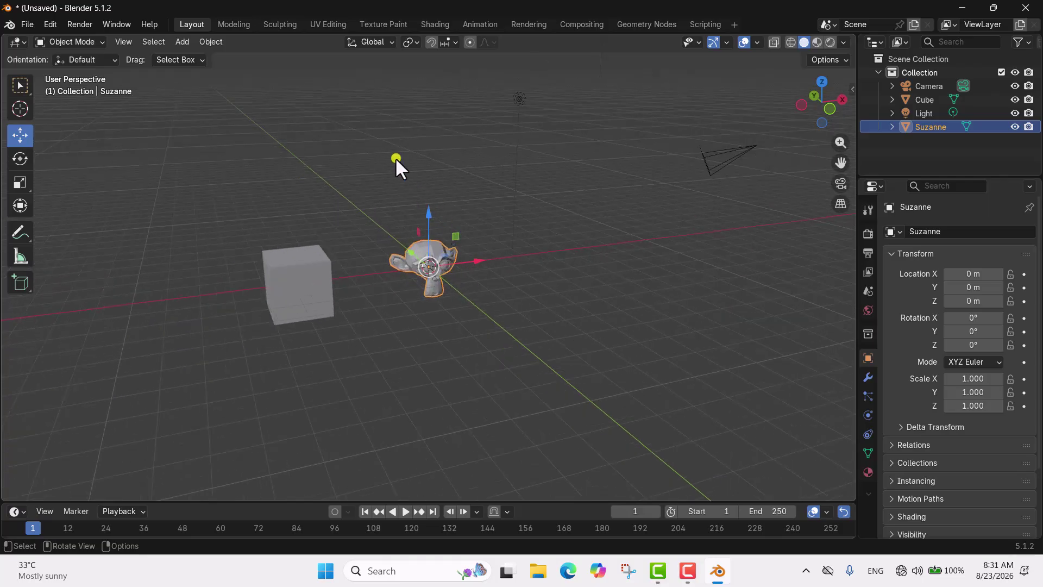
{"action": "left_click", "coordinate": [396, 157]}
{"action": "middle_click_drag", "start_coordinate": [395, 157], "coordinate": [402, 180]}
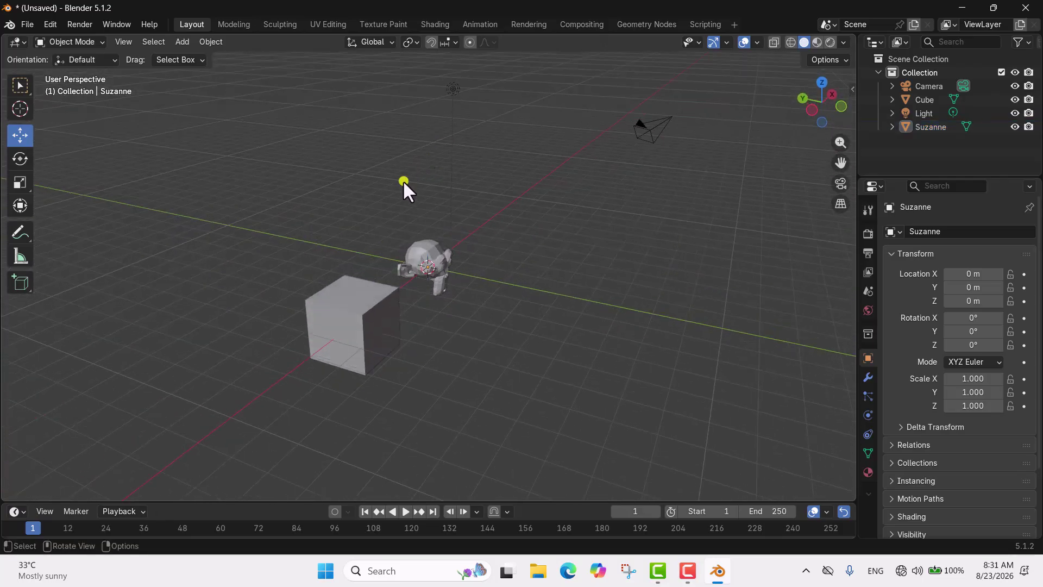
Select the cube in the viewport, view it from another angle, and deselect it
{"action": "left_click", "coordinate": [346, 308]}
{"action": "scroll", "coordinate": [430, 344], "scroll_direction": "up", "scroll_amount": 2}
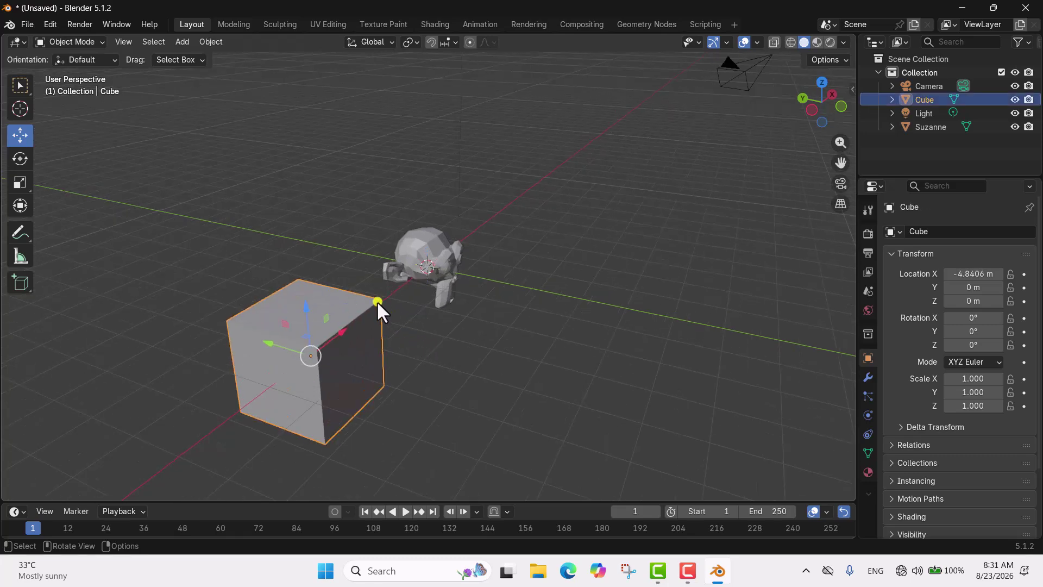
{"action": "scroll", "coordinate": [419, 317], "scroll_direction": "down", "scroll_amount": 5}
{"action": "scroll", "coordinate": [478, 240], "scroll_direction": "up", "scroll_amount": 3}
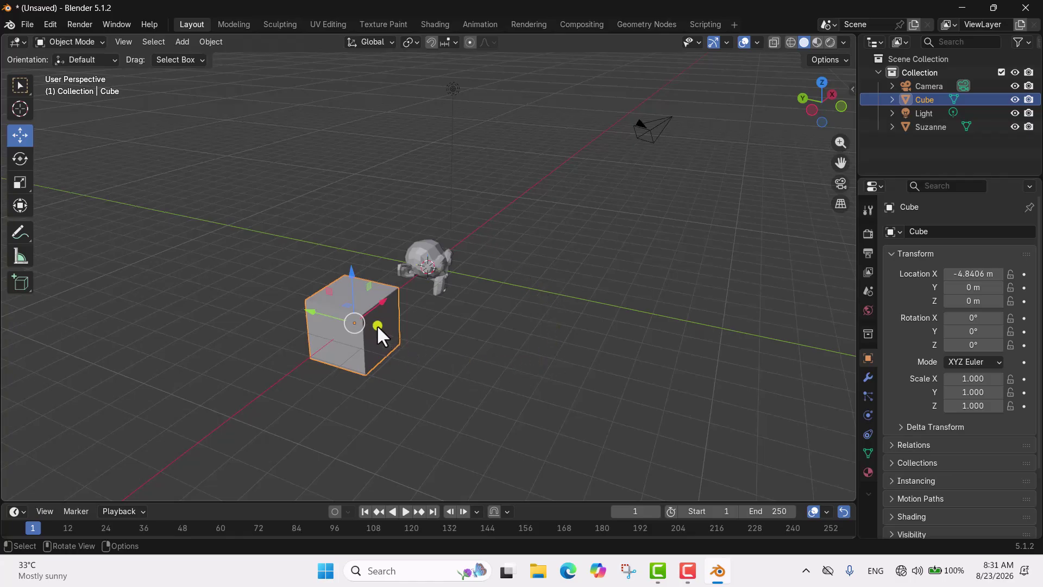
{"action": "middle_click_drag", "start_coordinate": [501, 339], "coordinate": [454, 329]}
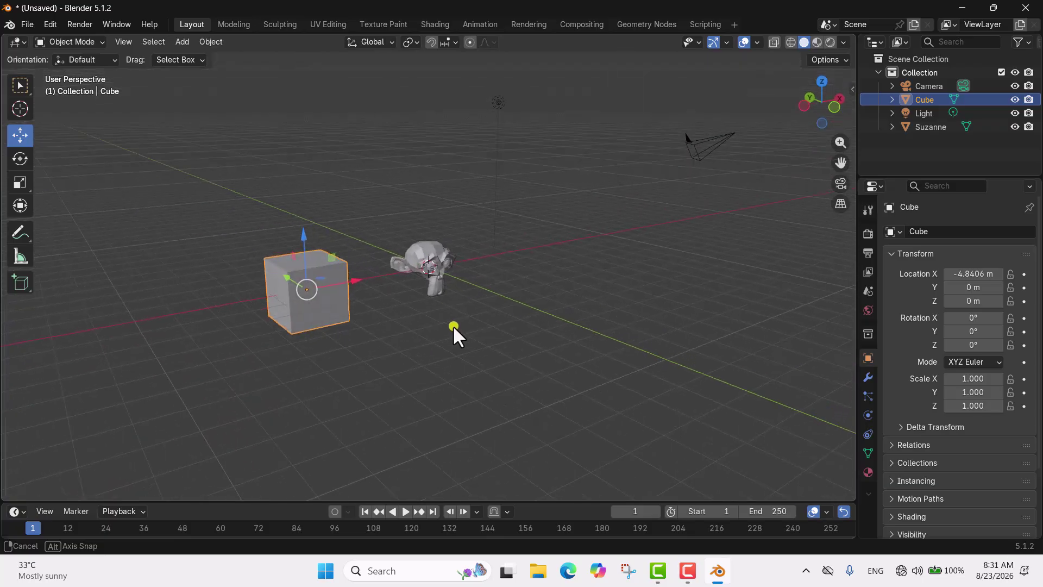
{"action": "left_click", "coordinate": [577, 233]}
{"action": "middle_click_drag", "start_coordinate": [579, 233], "coordinate": [566, 256]}
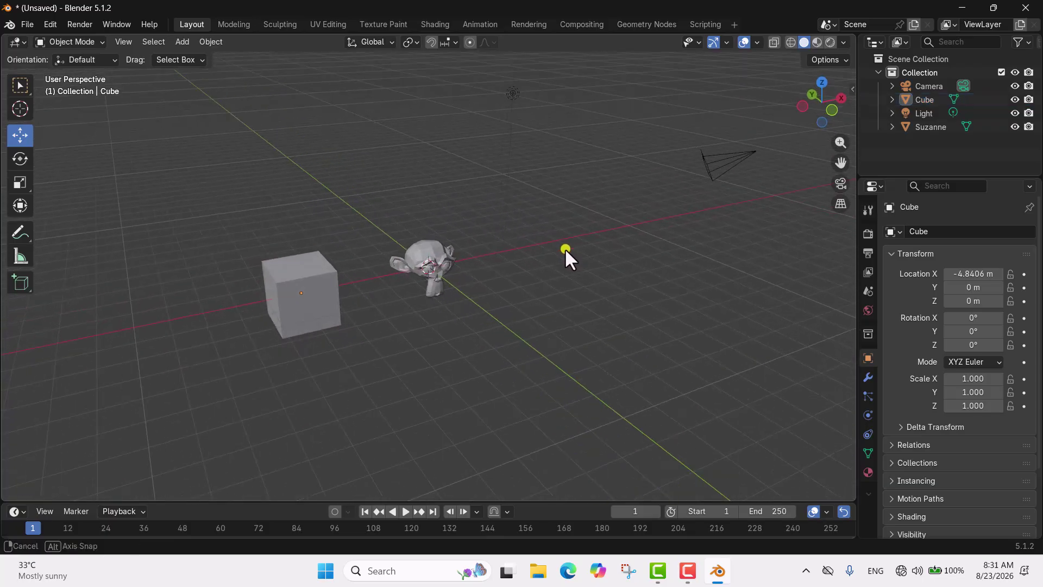
Select the light, switch to the Select Box tool, and pick the cube, monkey head, camera and light one after another
{"action": "left_click", "coordinate": [512, 90]}
{"action": "middle_click_drag", "start_coordinate": [542, 139], "coordinate": [582, 173]}
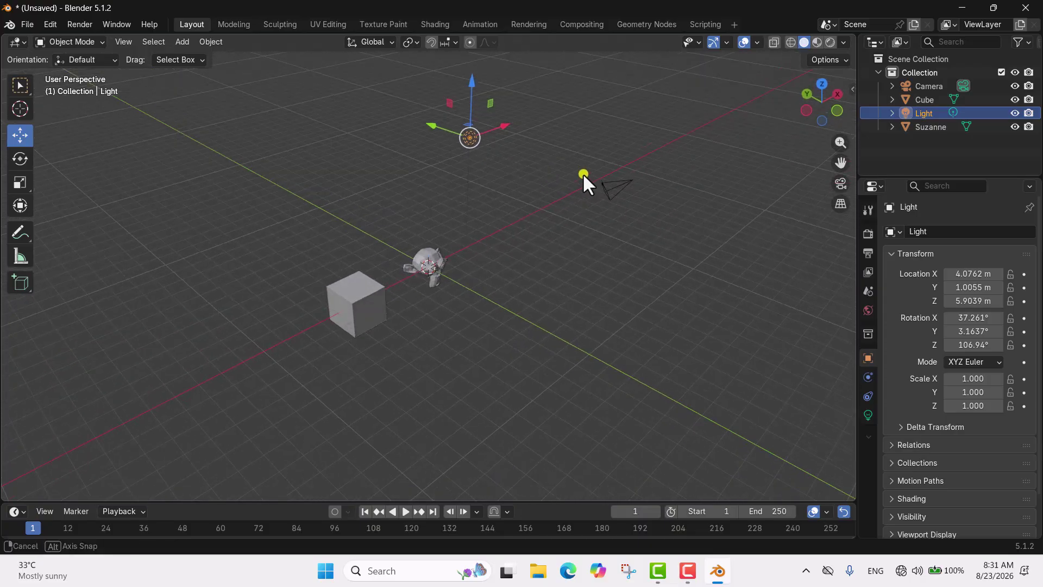
{"action": "left_click", "coordinate": [20, 84]}
{"action": "left_click", "coordinate": [425, 134]}
{"action": "left_click", "coordinate": [380, 307]}
{"action": "left_click", "coordinate": [434, 256]}
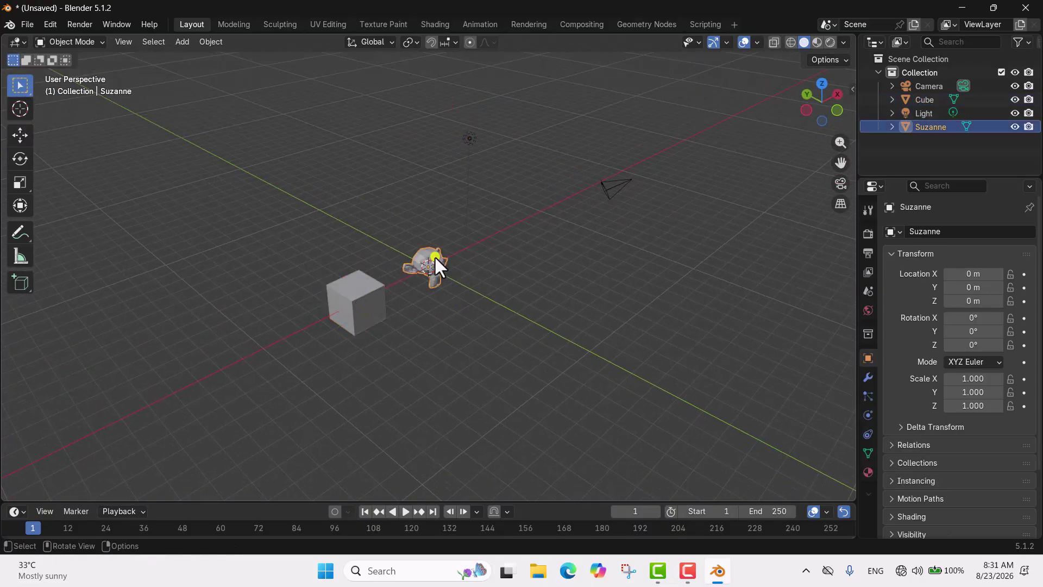
{"action": "left_click", "coordinate": [599, 196]}
{"action": "left_click", "coordinate": [476, 140]}
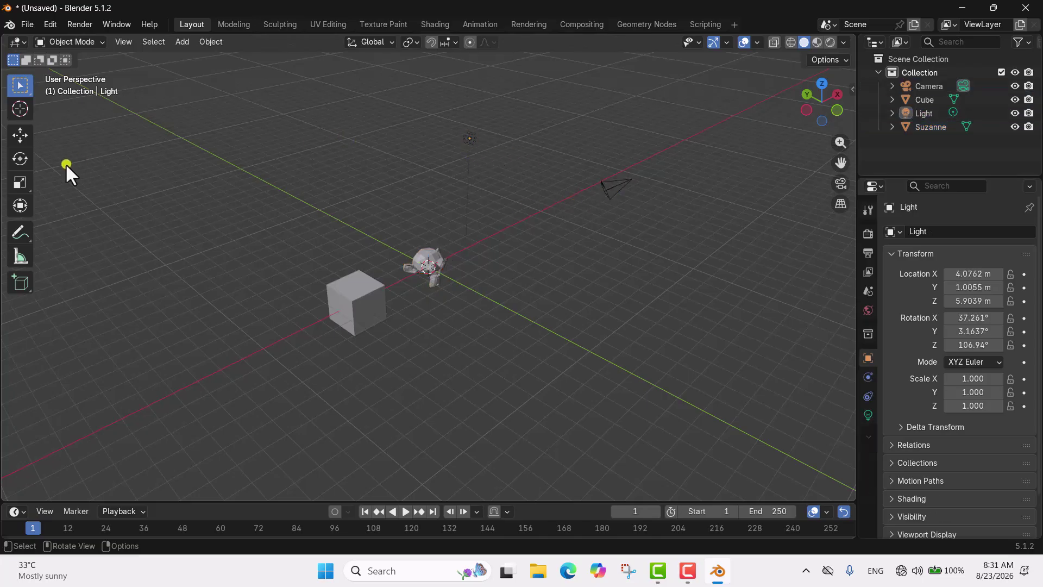
Activate the Move tool and select the cube, monkey head, light and camera in turn in the viewport
{"action": "left_click", "coordinate": [18, 136]}
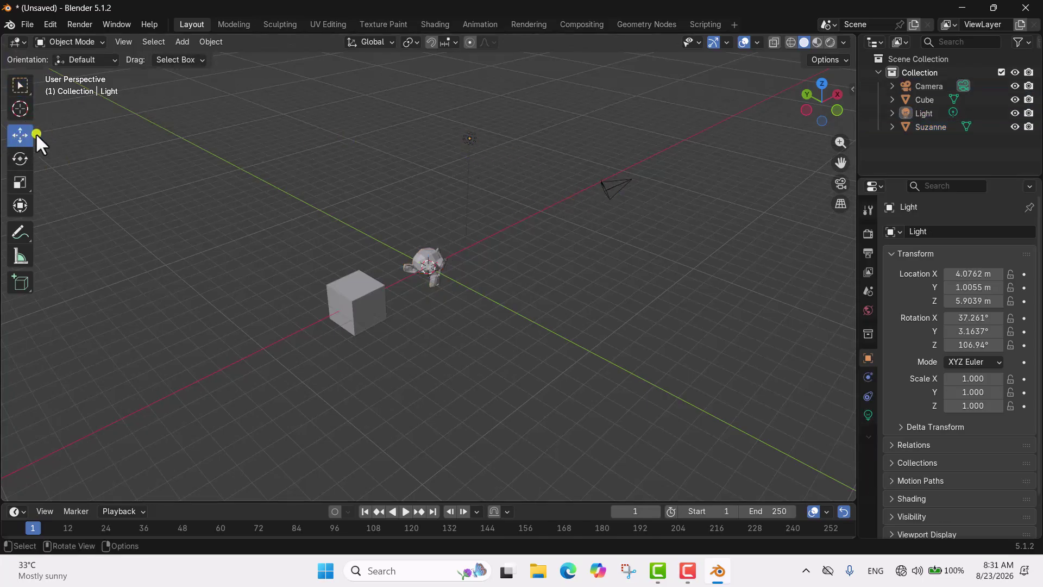
{"action": "left_click", "coordinate": [364, 299]}
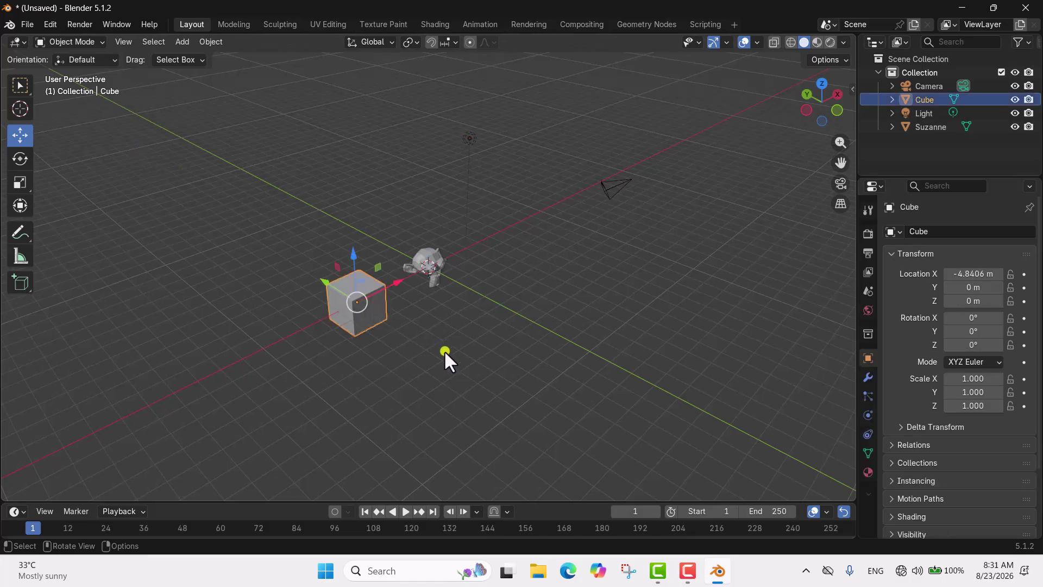
{"action": "middle_click_drag", "start_coordinate": [442, 350], "coordinate": [444, 248]}
{"action": "left_click", "coordinate": [444, 248]}
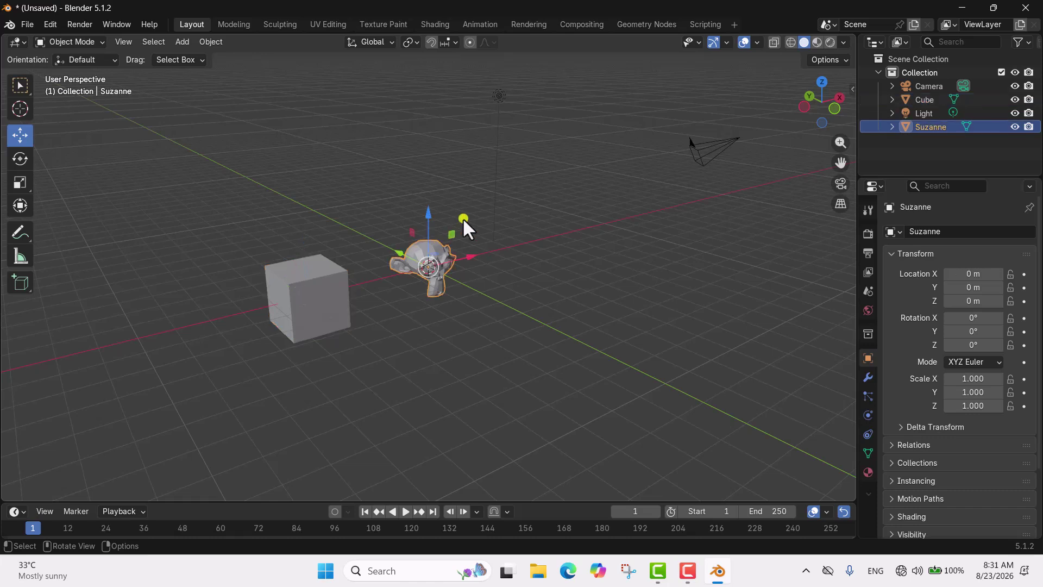
{"action": "left_click", "coordinate": [503, 99]}
{"action": "left_click", "coordinate": [713, 148]}
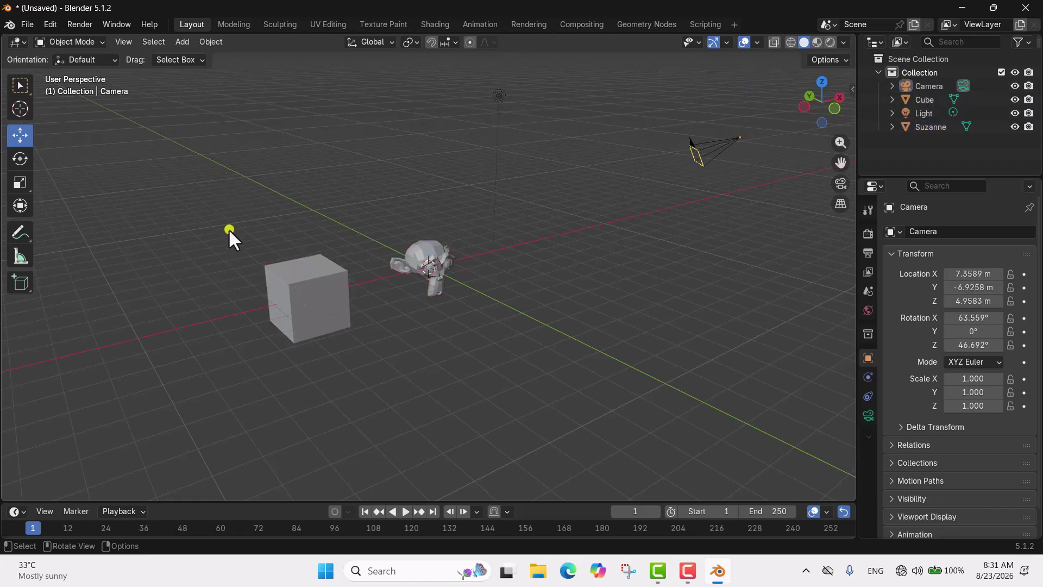
Select the cube with a selection box drawn around it, and clear the selection
{"action": "left_click_drag", "start_coordinate": [210, 191], "coordinate": [360, 471]}
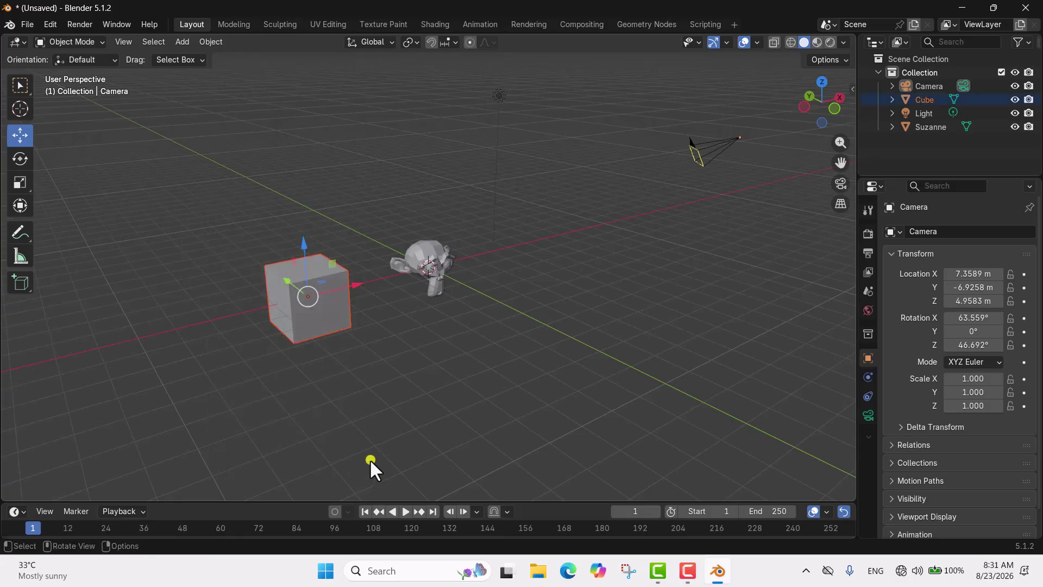
{"action": "middle_click_drag", "start_coordinate": [381, 357], "coordinate": [491, 357]}
{"action": "left_click", "coordinate": [482, 354]}
{"action": "middle_click_drag", "start_coordinate": [434, 305], "coordinate": [400, 272]}
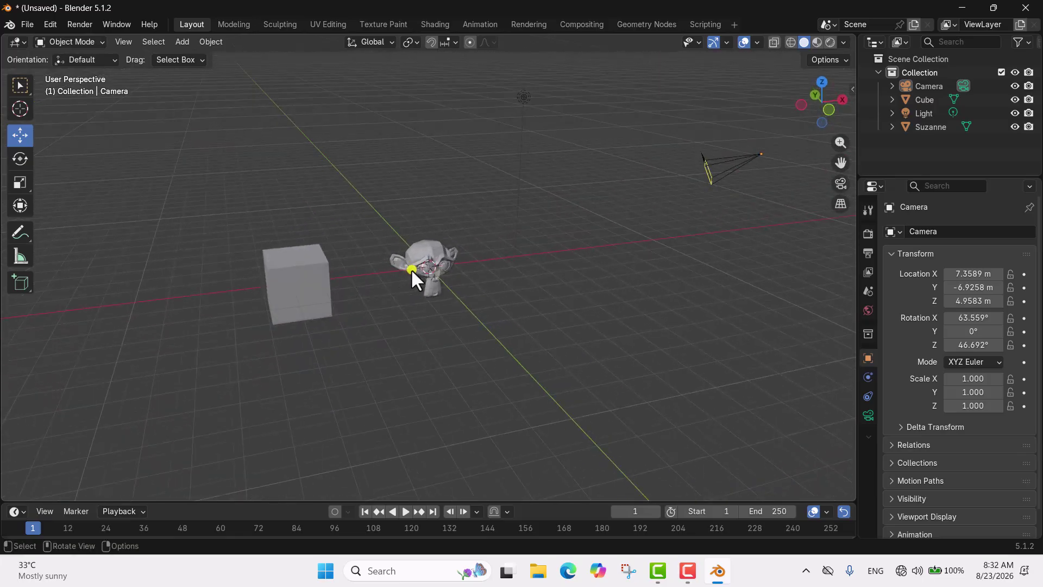
Select the monkey head with a selection box drawn around it, and clear the selection
{"action": "scroll", "coordinate": [482, 280], "scroll_direction": "up", "scroll_amount": 8}
{"action": "middle_click_drag", "start_coordinate": [482, 282], "coordinate": [558, 281]}
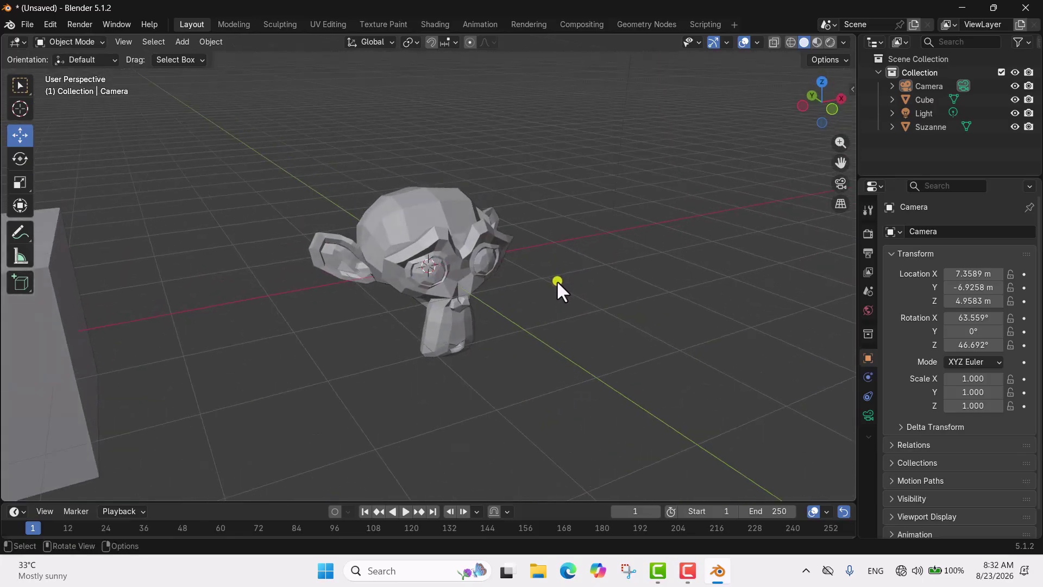
{"action": "left_click_drag", "start_coordinate": [271, 102], "coordinate": [524, 451]}
{"action": "scroll", "coordinate": [518, 367], "scroll_direction": "down", "scroll_amount": 3}
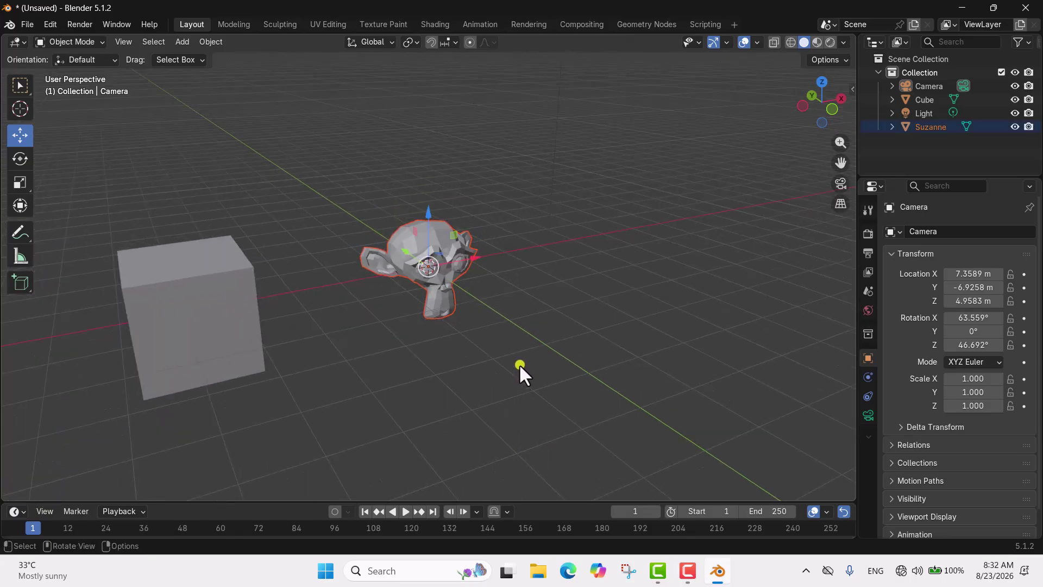
{"action": "left_click", "coordinate": [539, 309]}
{"action": "scroll", "coordinate": [538, 307], "scroll_direction": "down", "scroll_amount": 5}
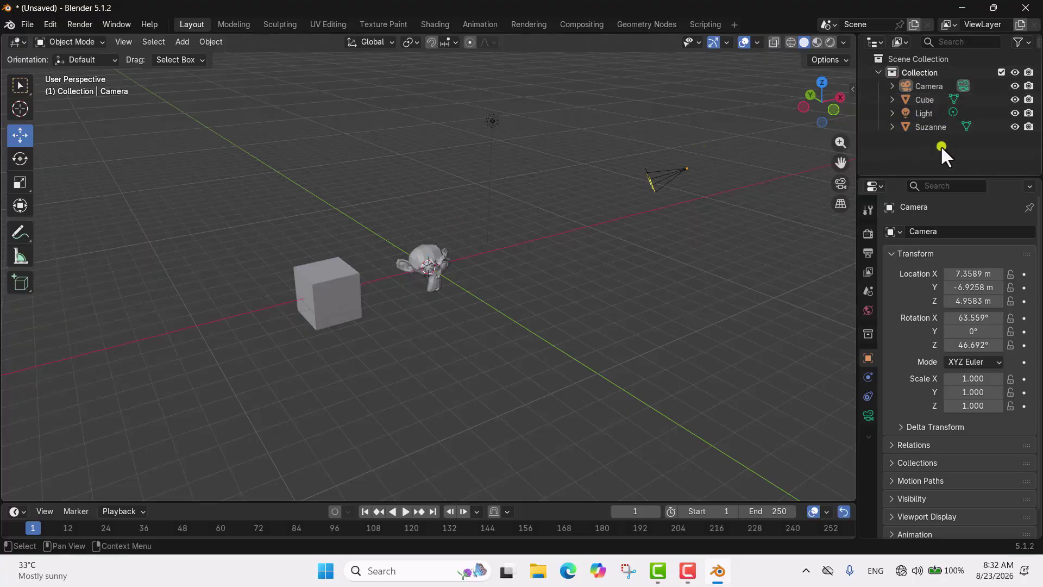
Enlarge the Outliner a little further and use its list to select the camera and finally the cube
{"action": "left_click_drag", "start_coordinate": [933, 176], "coordinate": [932, 200]}
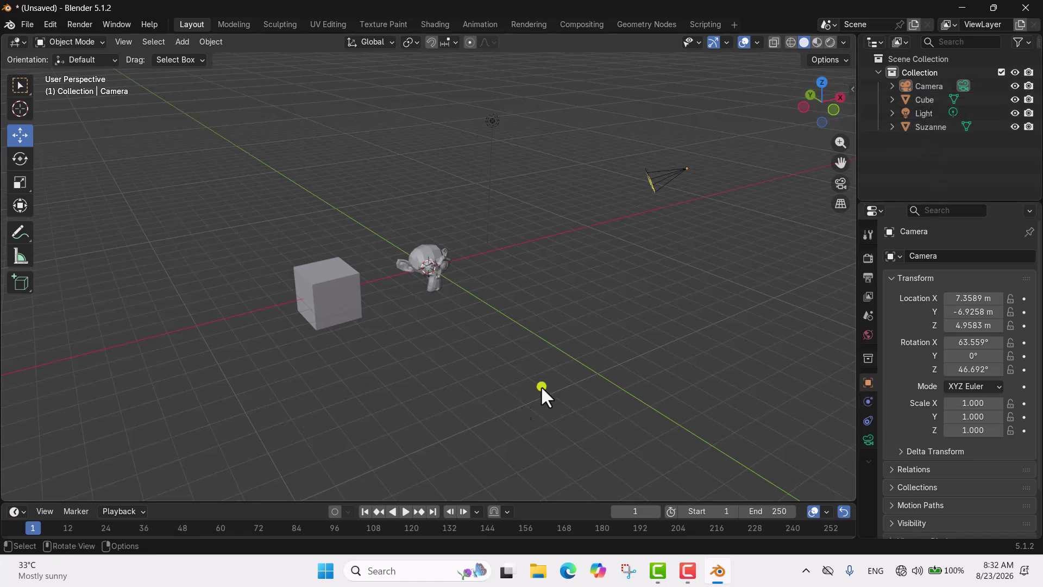
{"action": "left_click", "coordinate": [928, 86]}
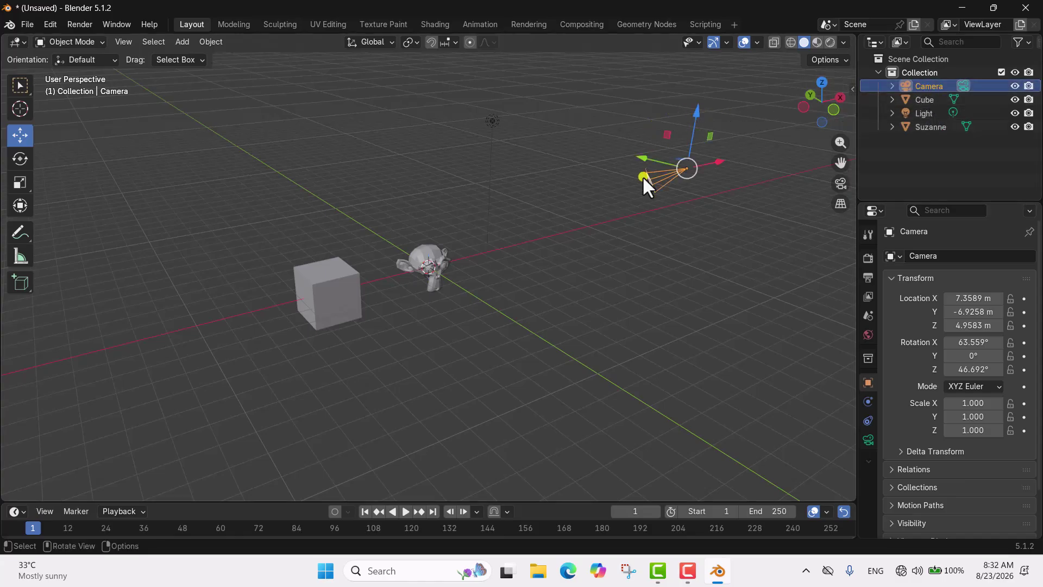
{"action": "left_click", "coordinate": [927, 100]}
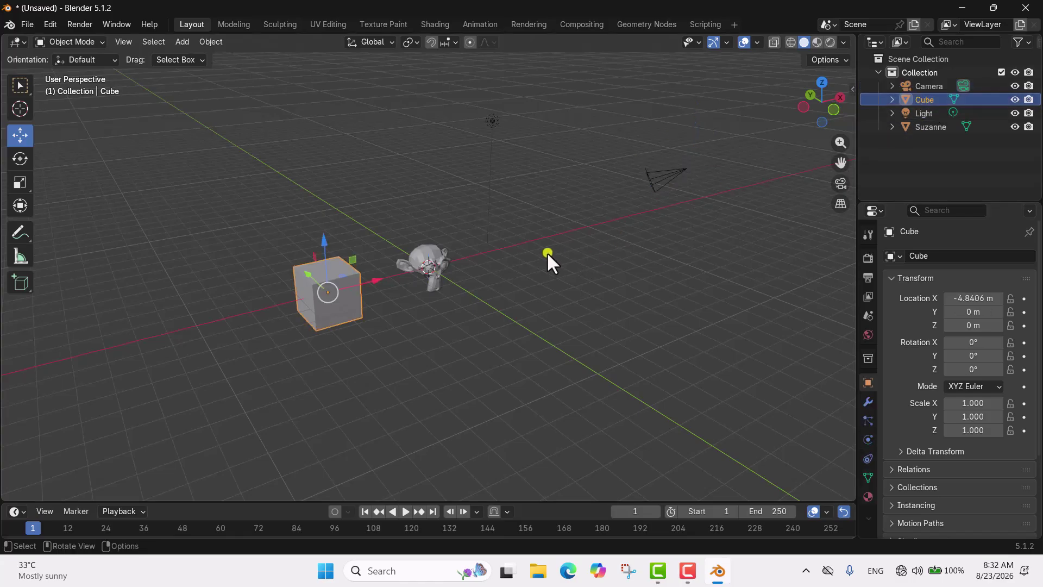
Select the light and the monkey head in turn in the Outliner, and clear the selection
{"action": "middle_click_drag", "start_coordinate": [679, 224], "coordinate": [601, 232]}
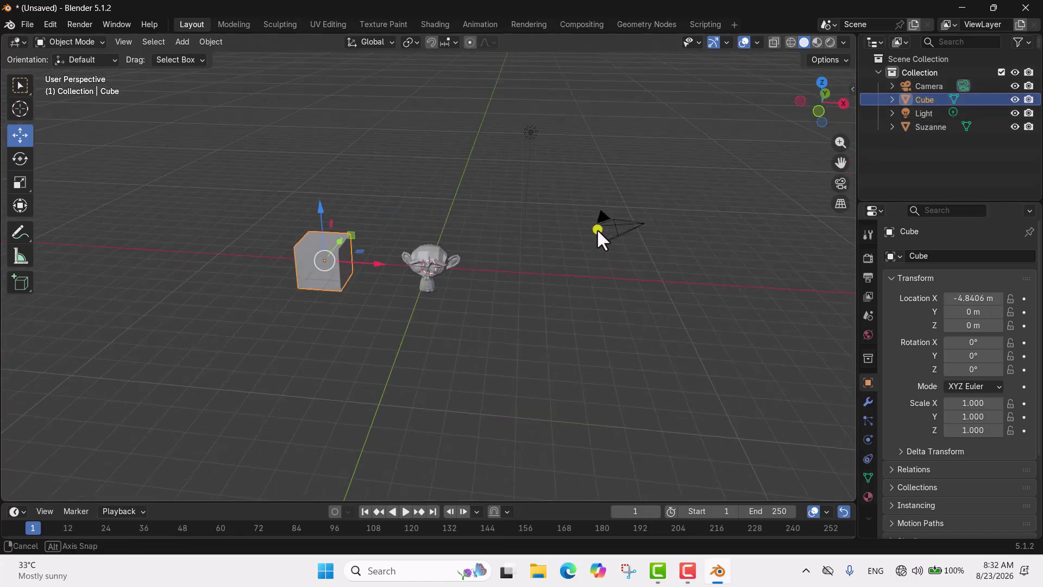
{"action": "left_click", "coordinate": [921, 113]}
{"action": "middle_click_drag", "start_coordinate": [619, 151], "coordinate": [697, 137]}
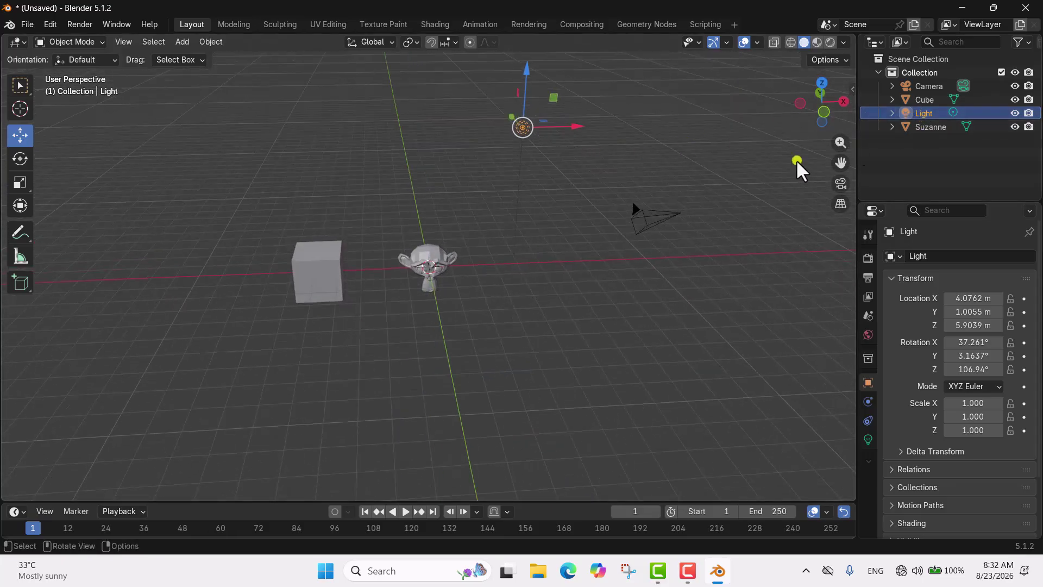
{"action": "left_click", "coordinate": [925, 127]}
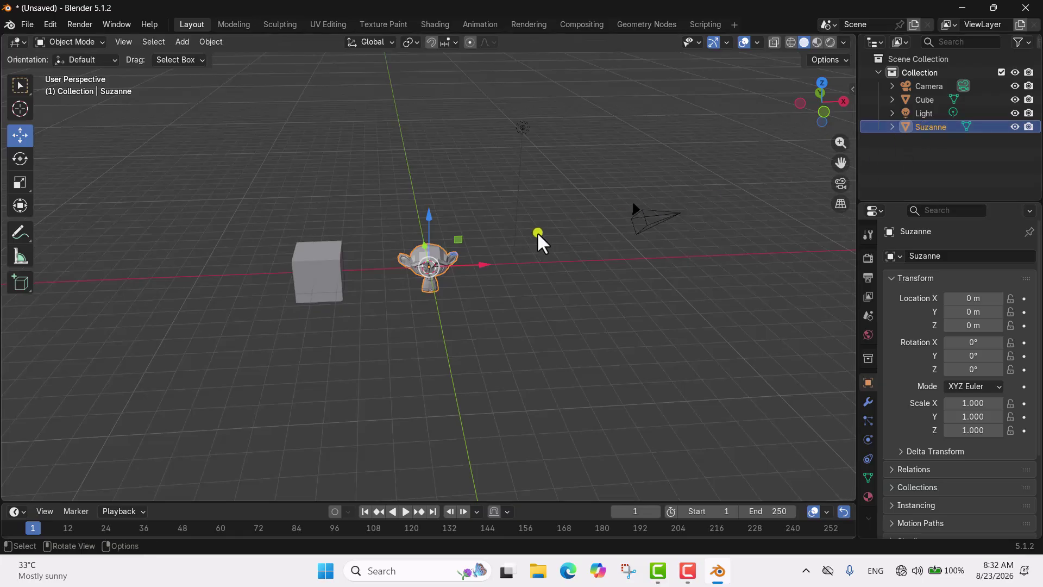
{"action": "left_click", "coordinate": [577, 228]}
{"action": "middle_click_drag", "start_coordinate": [577, 228], "coordinate": [581, 256]}
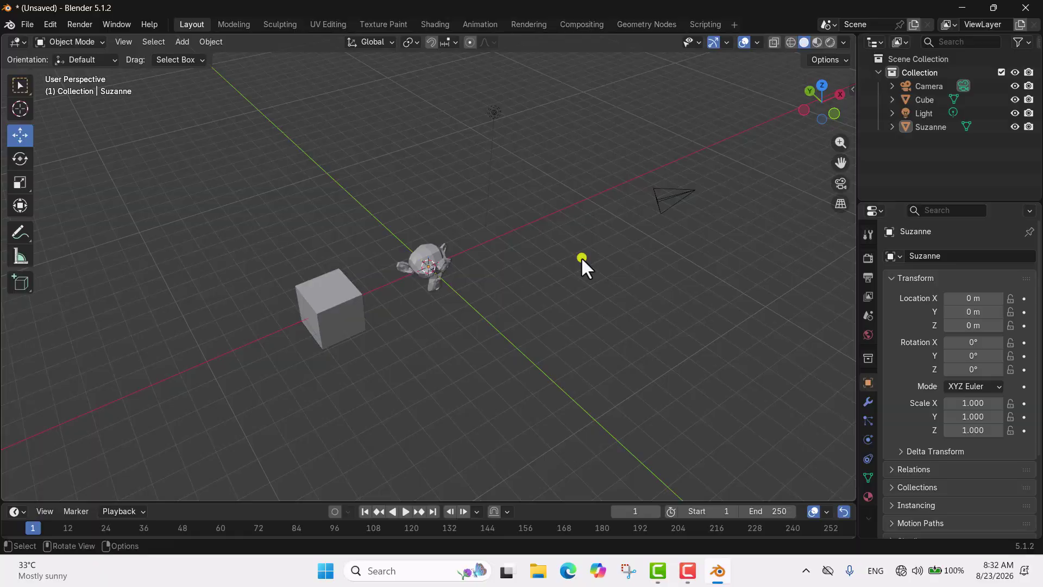
Select the cube in the viewport, add the monkey head, light and camera one by one, and clear the selection
{"action": "left_click", "coordinate": [359, 293]}
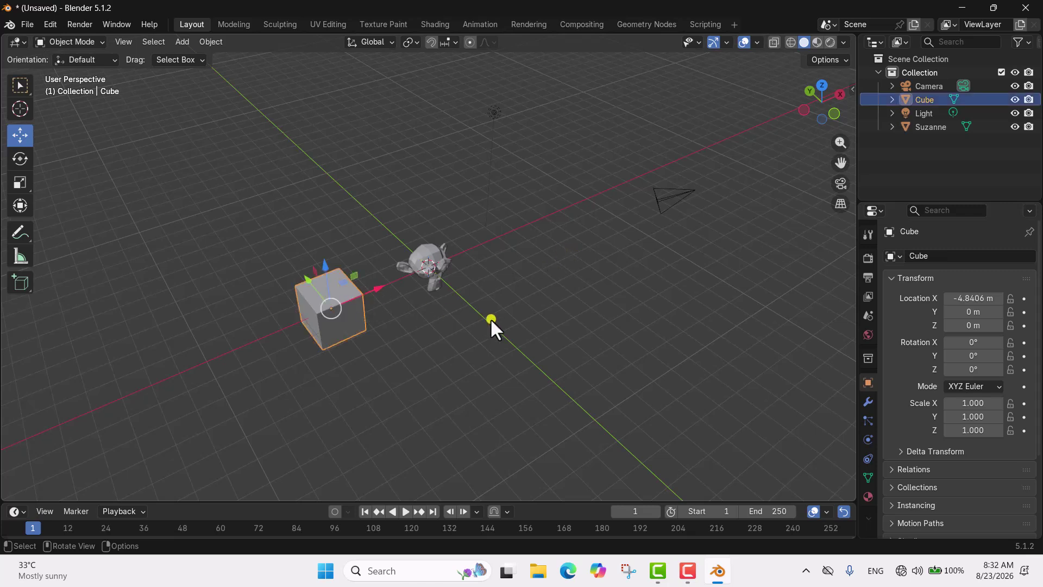
{"action": "key", "text": "shift"}
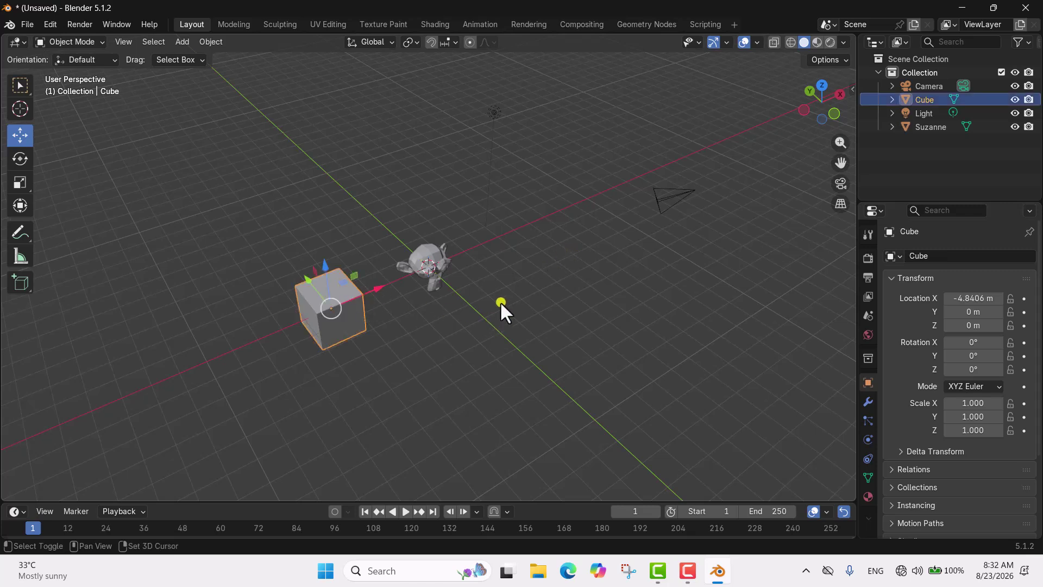
{"action": "left_click", "coordinate": [432, 250], "text": "shift"}
{"action": "middle_click_drag", "start_coordinate": [510, 278], "coordinate": [462, 279], "text": "shift"}
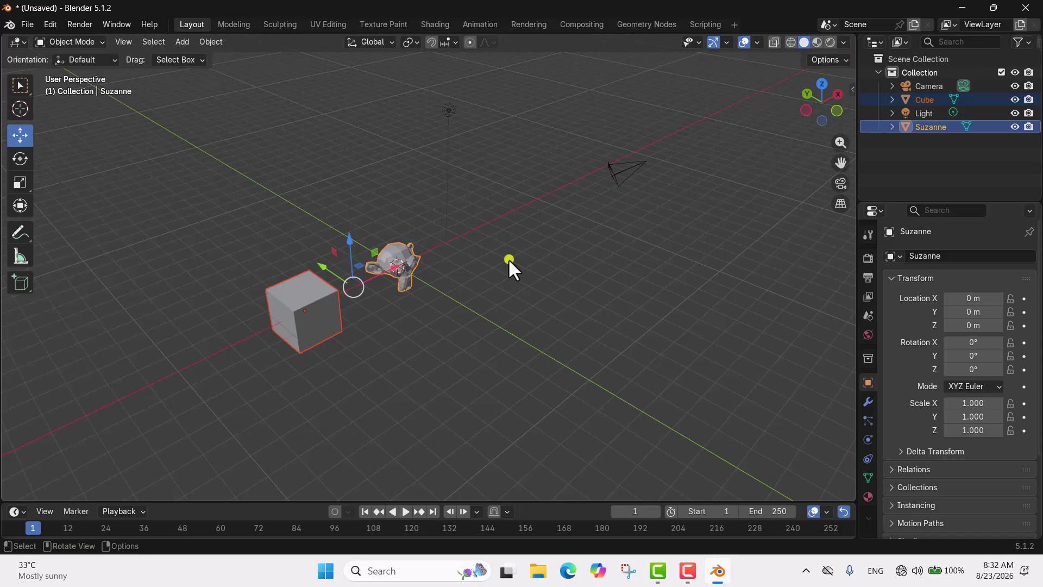
{"action": "key", "text": "shift"}
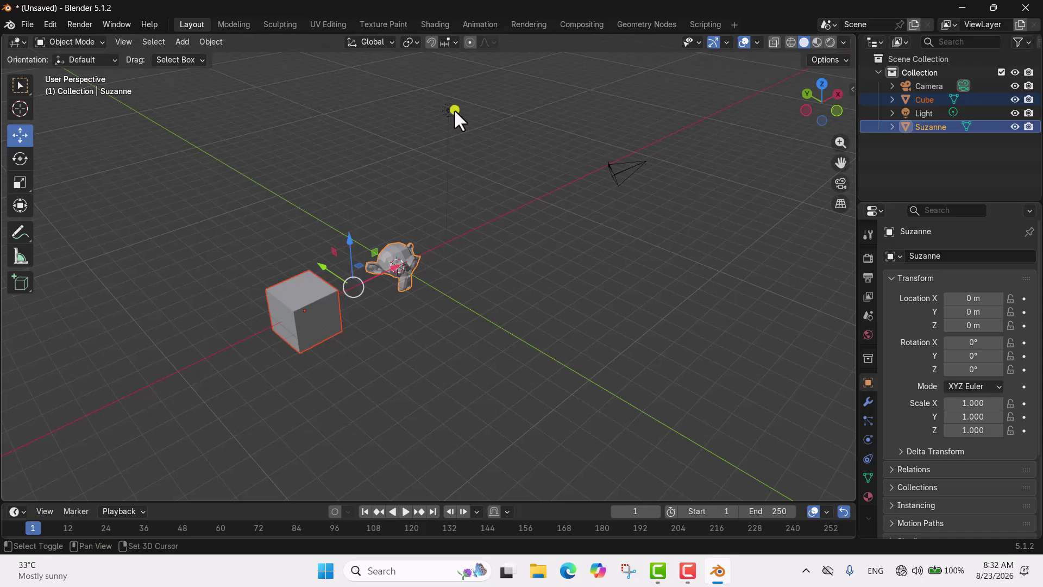
{"action": "left_click", "coordinate": [454, 109], "text": "shift"}
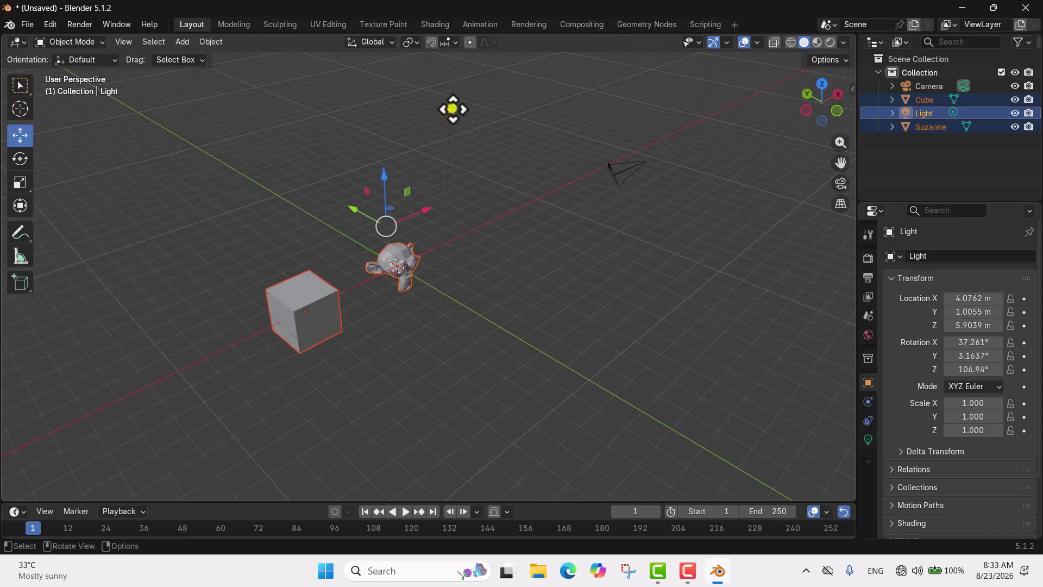
{"action": "key", "text": "shift"}
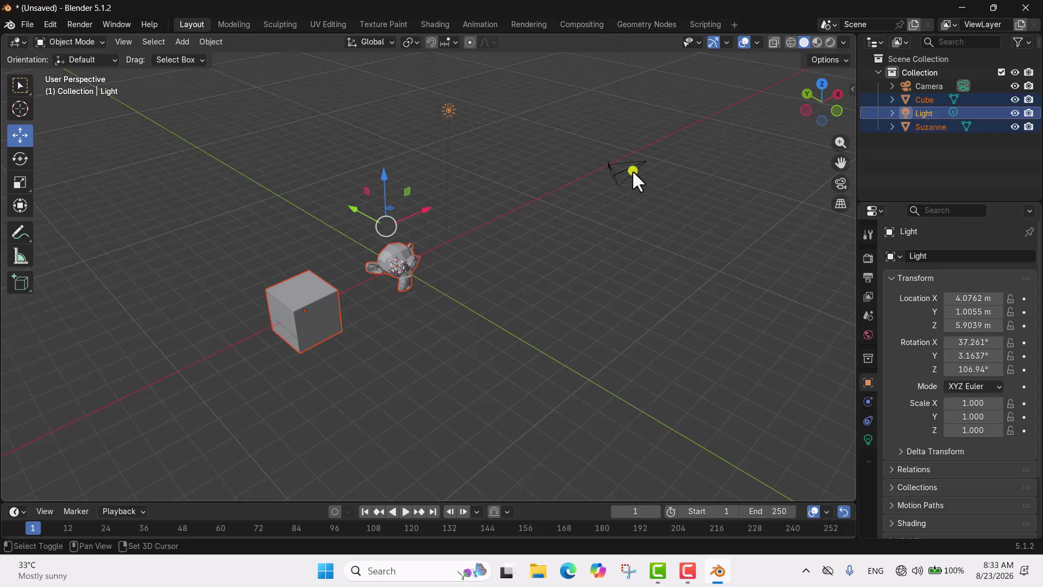
{"action": "left_click", "coordinate": [630, 166], "text": "shift"}
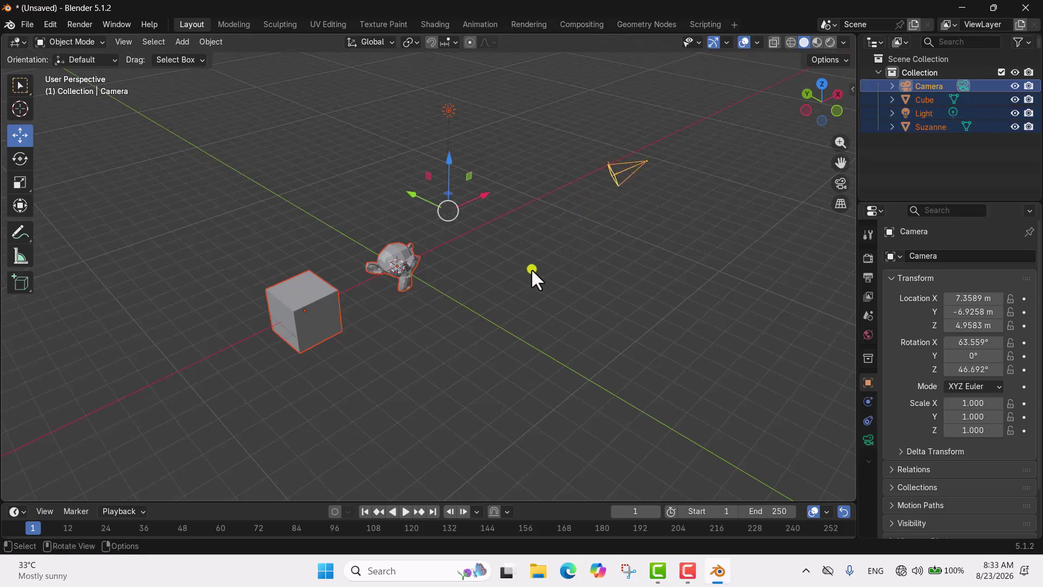
{"action": "middle_click_drag", "start_coordinate": [528, 268], "coordinate": [543, 265]}
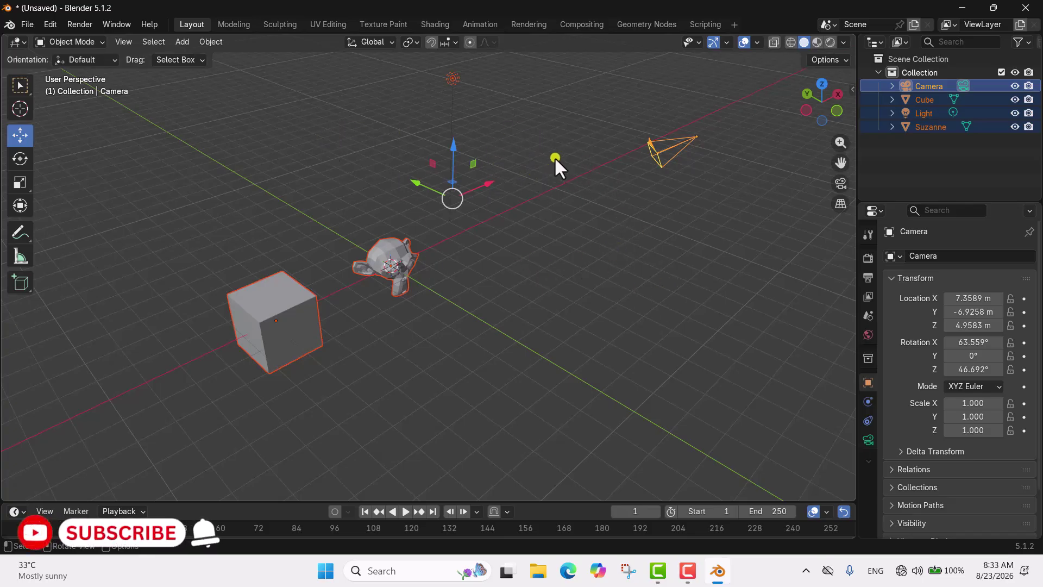
{"action": "left_click", "coordinate": [537, 148]}
Select the monkey head alone and the cube alone in the viewport, clearing the selection after each
{"action": "middle_click_drag", "start_coordinate": [578, 249], "coordinate": [386, 254]}
{"action": "left_click", "coordinate": [392, 237]}
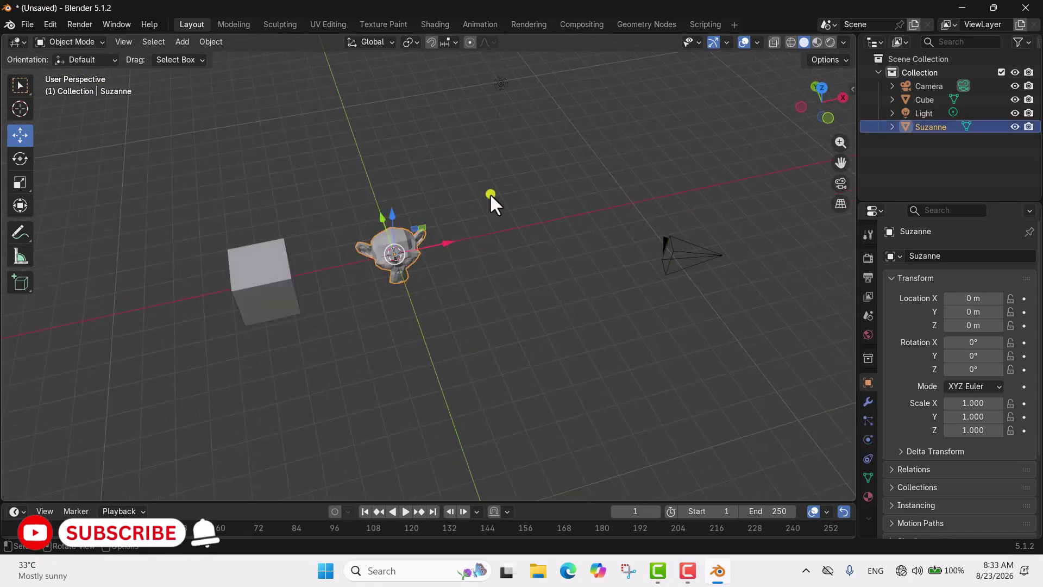
{"action": "left_click", "coordinate": [543, 298]}
{"action": "middle_click_drag", "start_coordinate": [543, 298], "coordinate": [466, 259]}
{"action": "left_click", "coordinate": [247, 273]}
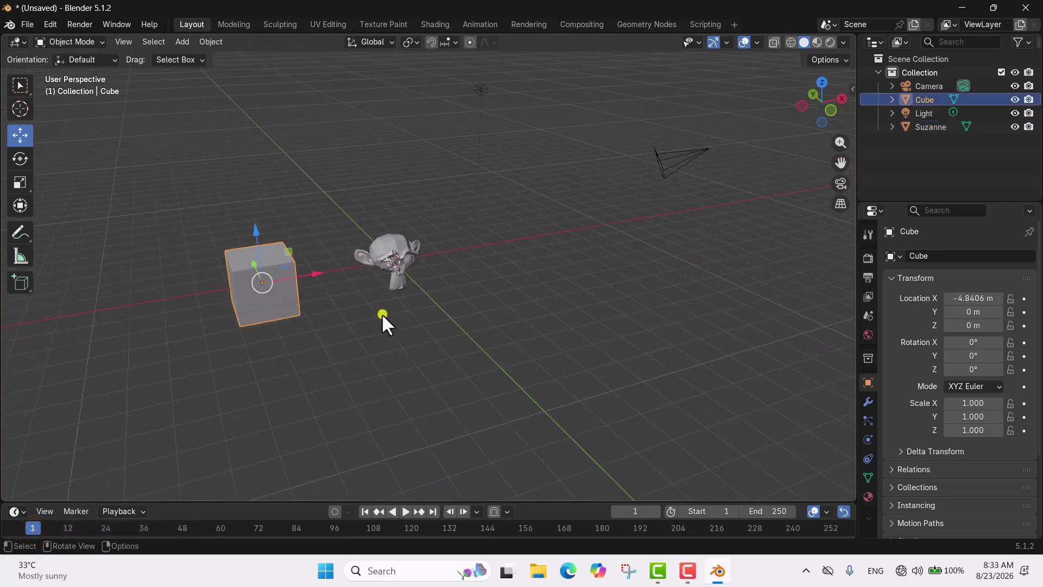
{"action": "left_click", "coordinate": [538, 317]}
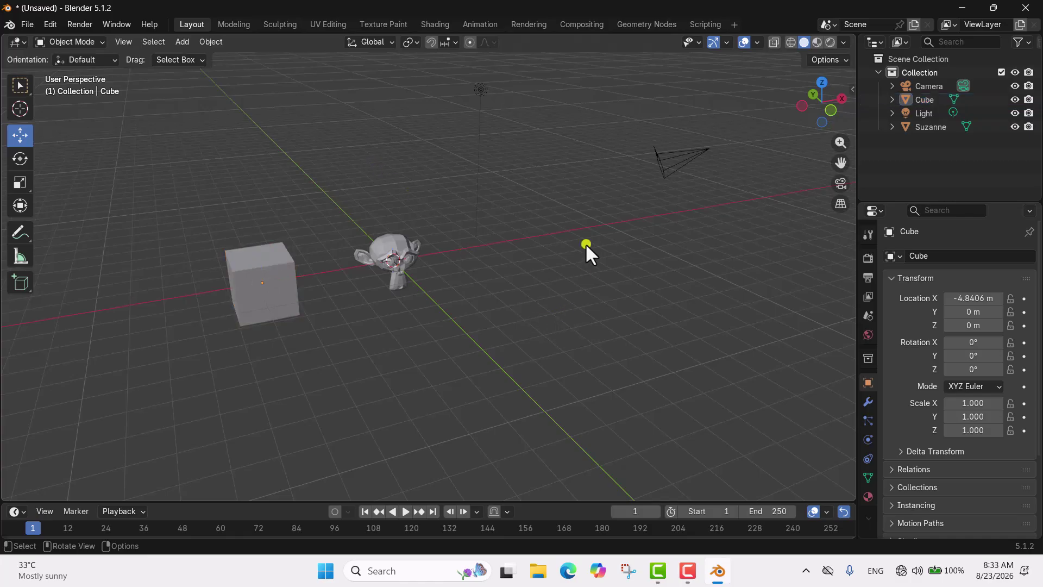
Select the cube again and extend the selection to the monkey head, light and camera
{"action": "left_click", "coordinate": [266, 263]}
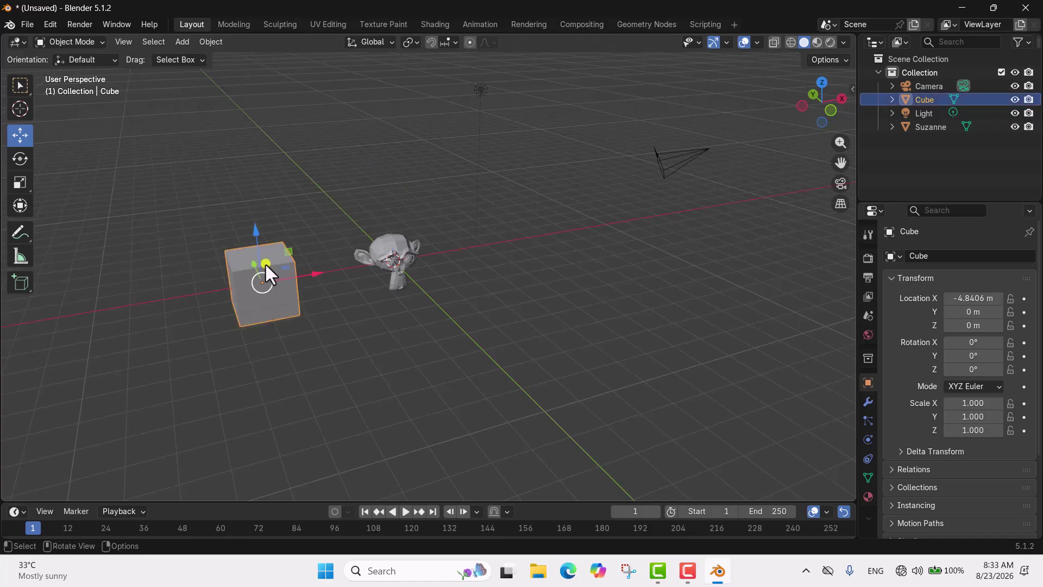
{"action": "left_click", "coordinate": [415, 234], "text": "shift"}
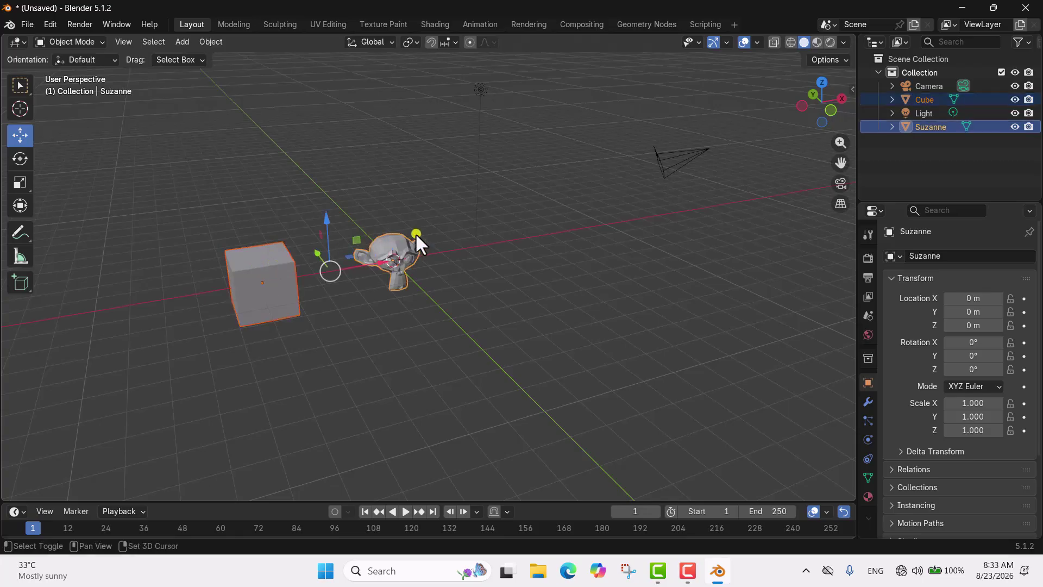
{"action": "left_click", "coordinate": [485, 92], "text": "shift"}
{"action": "left_click", "coordinate": [672, 162], "text": "shift"}
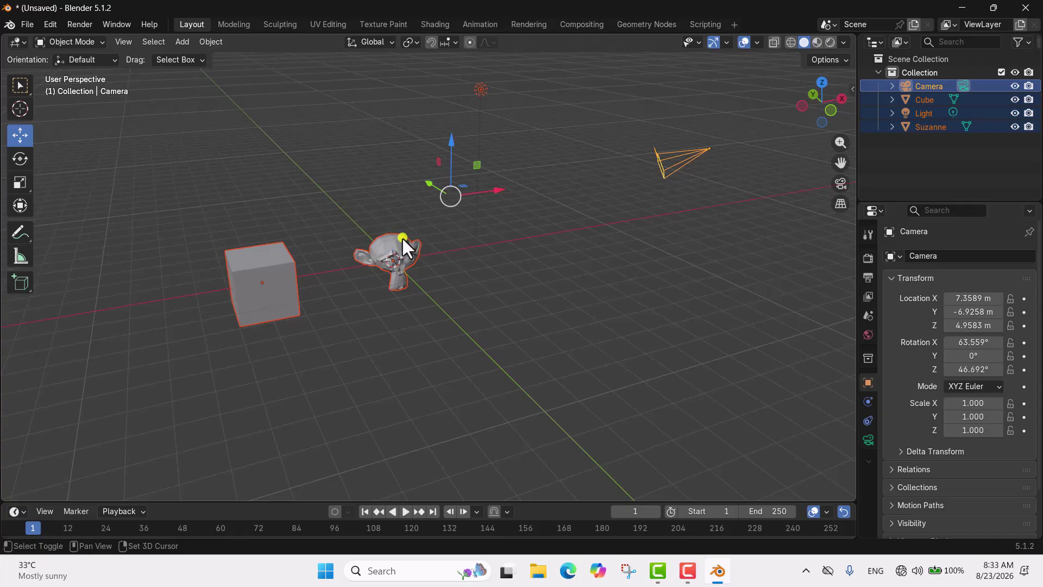
{"action": "mouse_move", "coordinate": [484, 265]}
{"action": "middle_mouse_down"}
{"action": "mouse_move", "coordinate": [509, 273]}
{"action": "mouse_move", "coordinate": [489, 300]}
{"action": "mouse_move", "coordinate": [494, 272]}
{"action": "mouse_move", "coordinate": [462, 256]}
{"action": "mouse_move", "coordinate": [484, 269]}
{"action": "middle_mouse_up"}
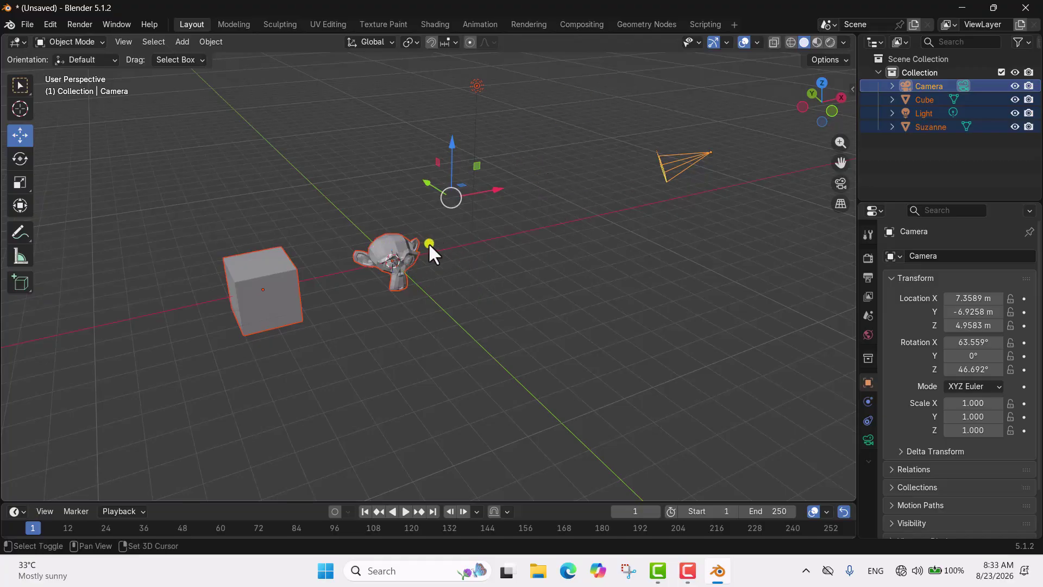
Remove the monkey head and the cube from the multiple selection, and clear the remaining selection
{"action": "left_click", "coordinate": [399, 243], "text": "shift"}
{"action": "left_click", "coordinate": [399, 243], "text": "shift"}
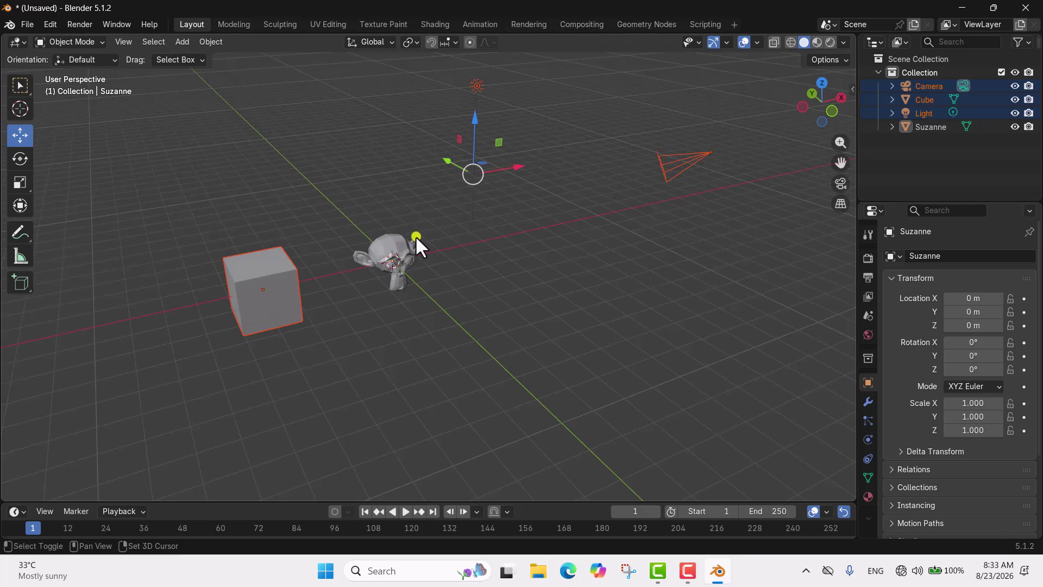
{"action": "middle_click_drag", "start_coordinate": [516, 283], "coordinate": [451, 317]}
{"action": "left_click", "coordinate": [276, 289], "text": "shift"}
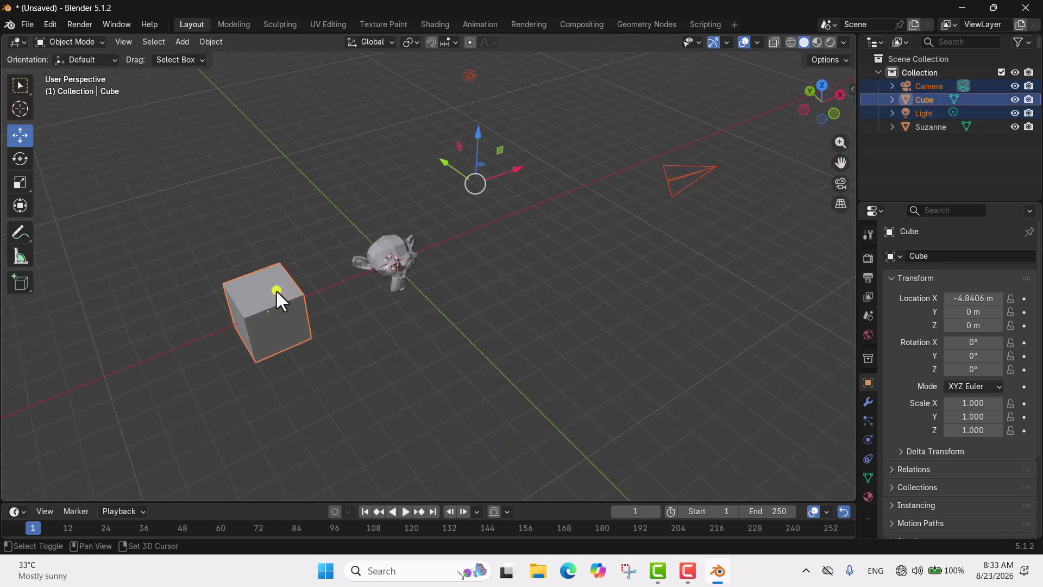
{"action": "left_click", "coordinate": [276, 289], "text": "shift"}
{"action": "left_click", "coordinate": [276, 289], "text": "shift"}
{"action": "left_click", "coordinate": [276, 289], "text": "shift"}
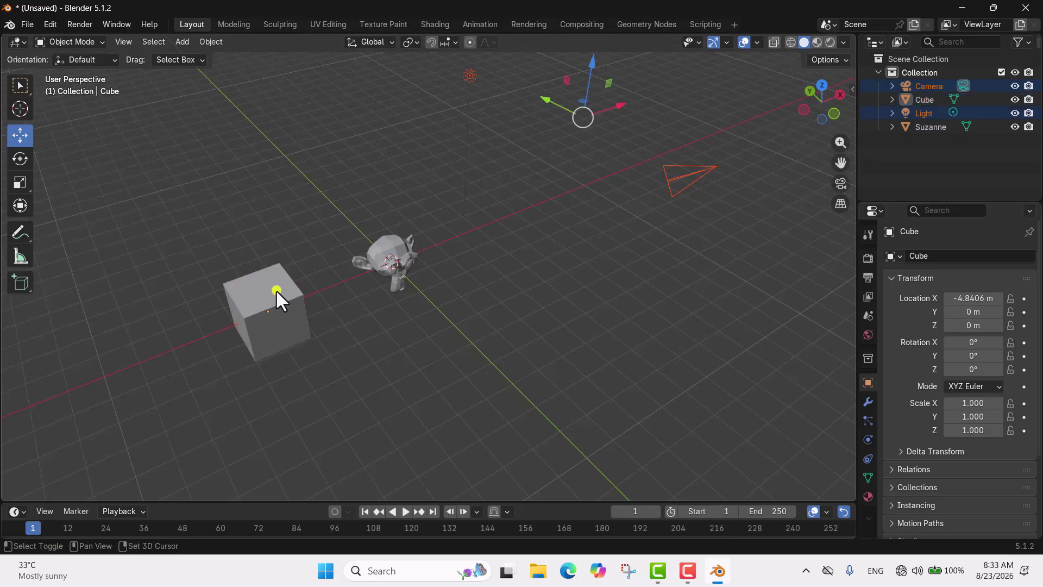
{"action": "left_click", "coordinate": [523, 319]}
{"action": "middle_click_drag", "start_coordinate": [524, 318], "coordinate": [577, 289]}
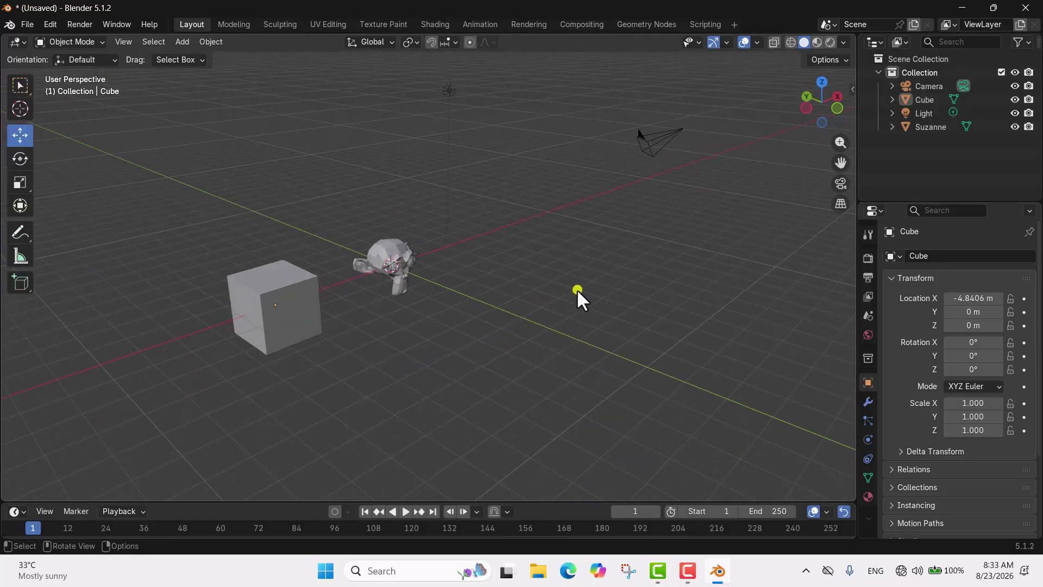
Select the monkey head, light and cube in turn in the Outliner, add the camera to the cube, and clear the selection
{"action": "left_click", "coordinate": [927, 127]}
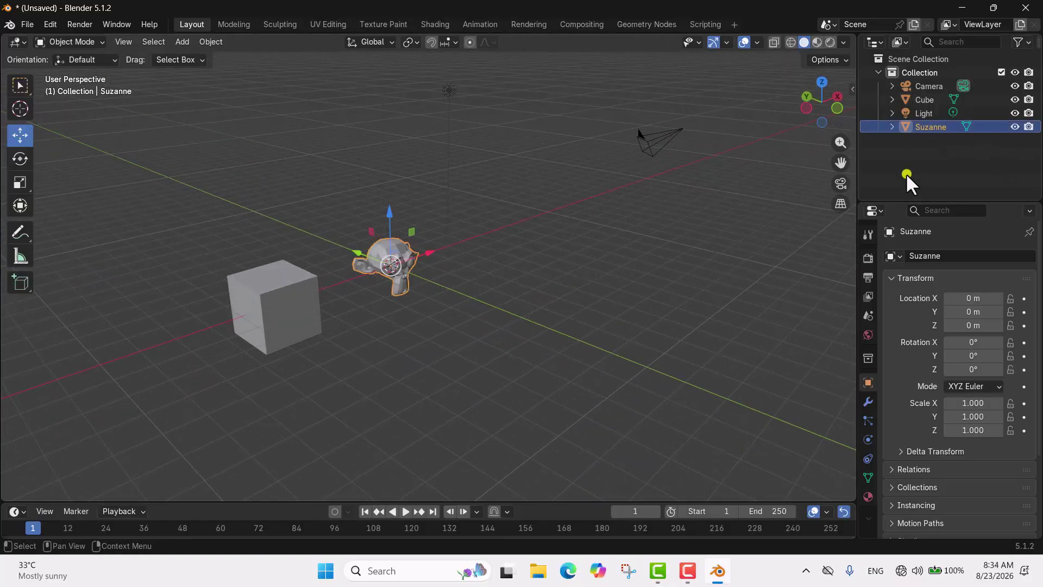
{"action": "left_click", "coordinate": [926, 114]}
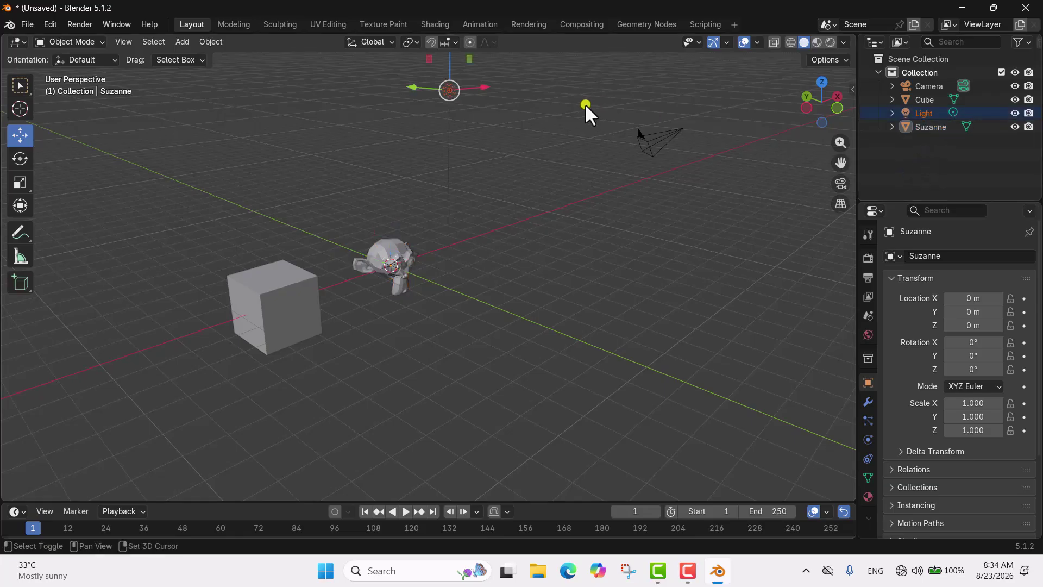
{"action": "left_click", "coordinate": [920, 98]}
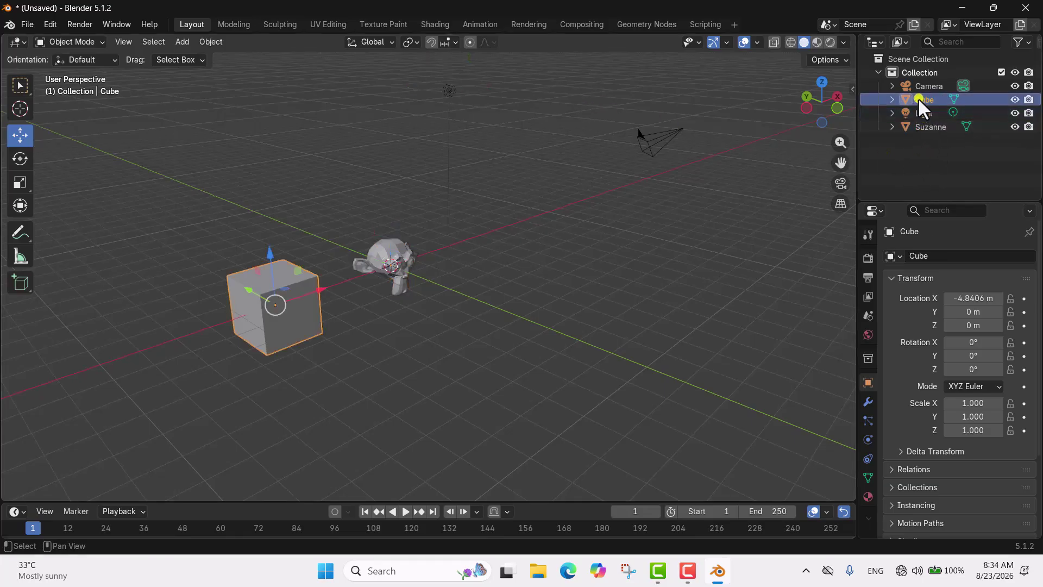
{"action": "left_click", "coordinate": [924, 86], "text": "shift"}
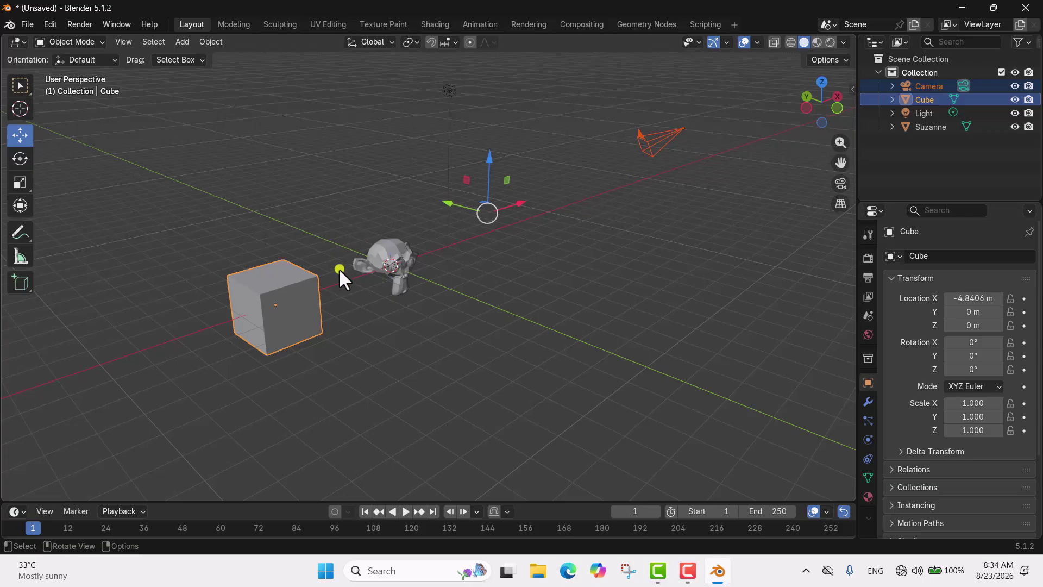
{"action": "left_click", "coordinate": [541, 285]}
{"action": "middle_click_drag", "start_coordinate": [565, 279], "coordinate": [589, 299]}
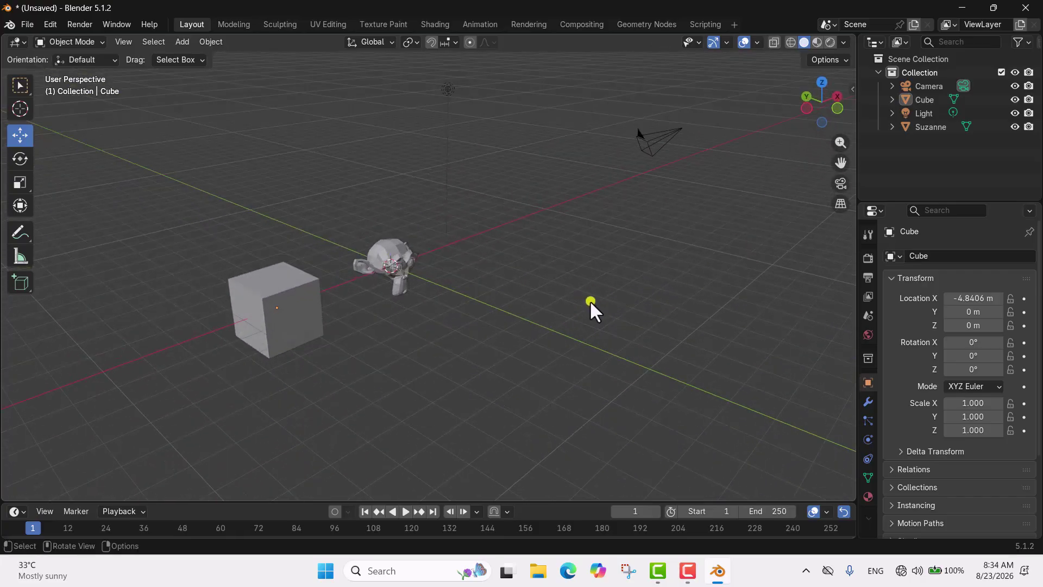
Select all four objects with one large selection box around the scene, and clear the selection
{"action": "scroll", "coordinate": [530, 289], "scroll_direction": "down", "scroll_amount": 3}
{"action": "middle_click_drag", "start_coordinate": [531, 289], "coordinate": [540, 308]}
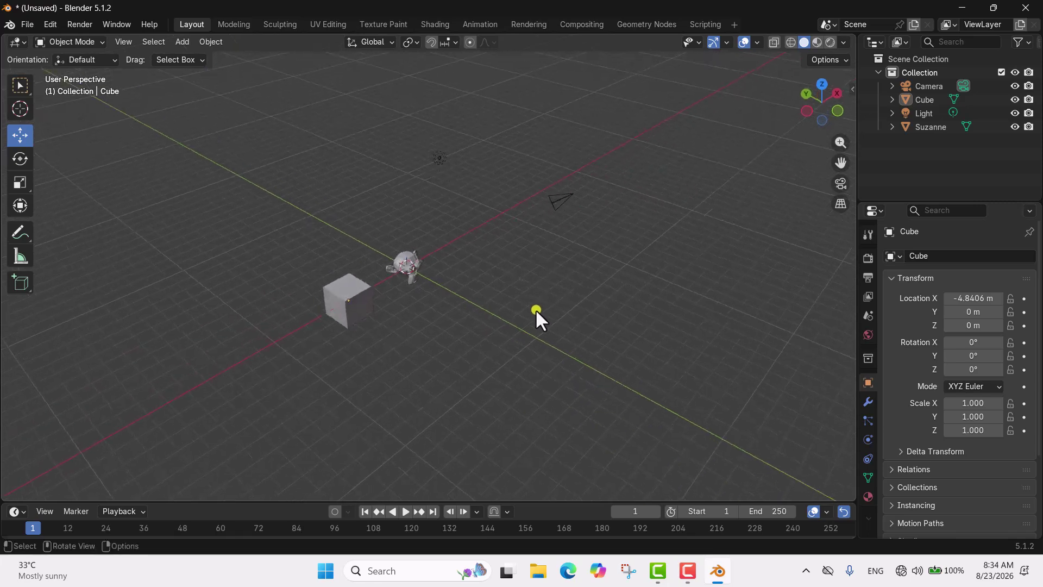
{"action": "left_click_drag", "start_coordinate": [228, 128], "coordinate": [731, 427]}
{"action": "scroll", "coordinate": [623, 318], "scroll_direction": "up", "scroll_amount": 1}
{"action": "middle_click_drag", "start_coordinate": [624, 319], "coordinate": [572, 288]}
{"action": "scroll", "coordinate": [571, 288], "scroll_direction": "down", "scroll_amount": 4}
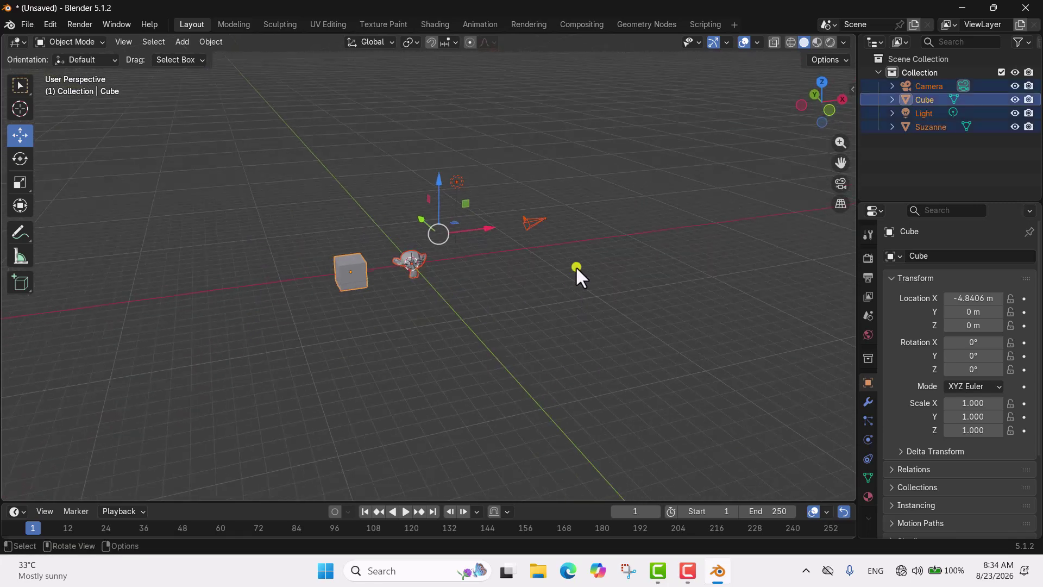
{"action": "left_click", "coordinate": [575, 229]}
Select every object in the scene with the Select All command, and deselect everything with its counterpart
{"action": "middle_click_drag", "start_coordinate": [575, 229], "coordinate": [652, 302]}
{"action": "scroll", "coordinate": [566, 270], "scroll_direction": "up", "scroll_amount": 3}
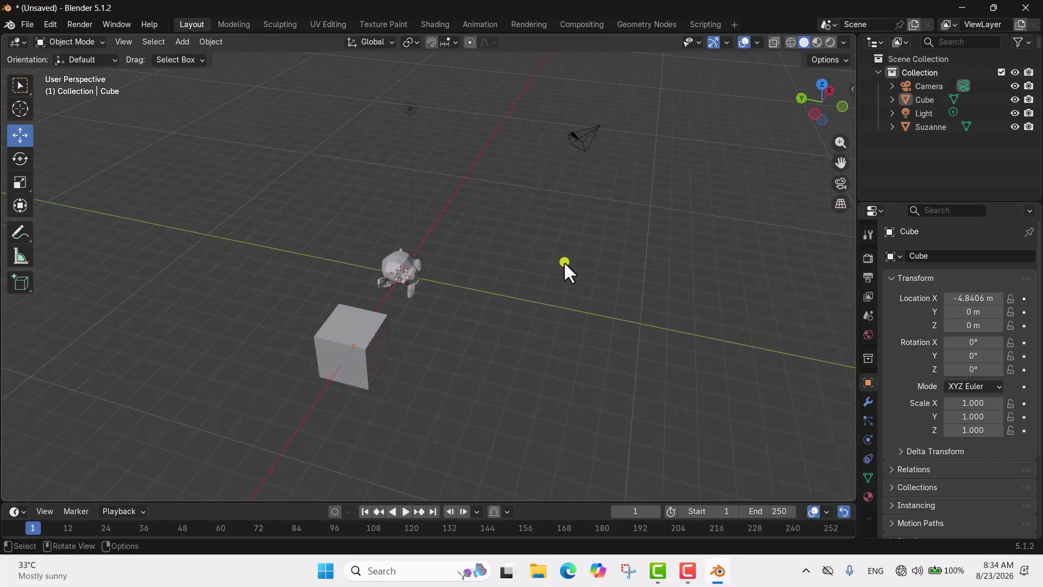
{"action": "middle_click_drag", "start_coordinate": [579, 255], "coordinate": [555, 248]}
{"action": "key", "text": "a"}
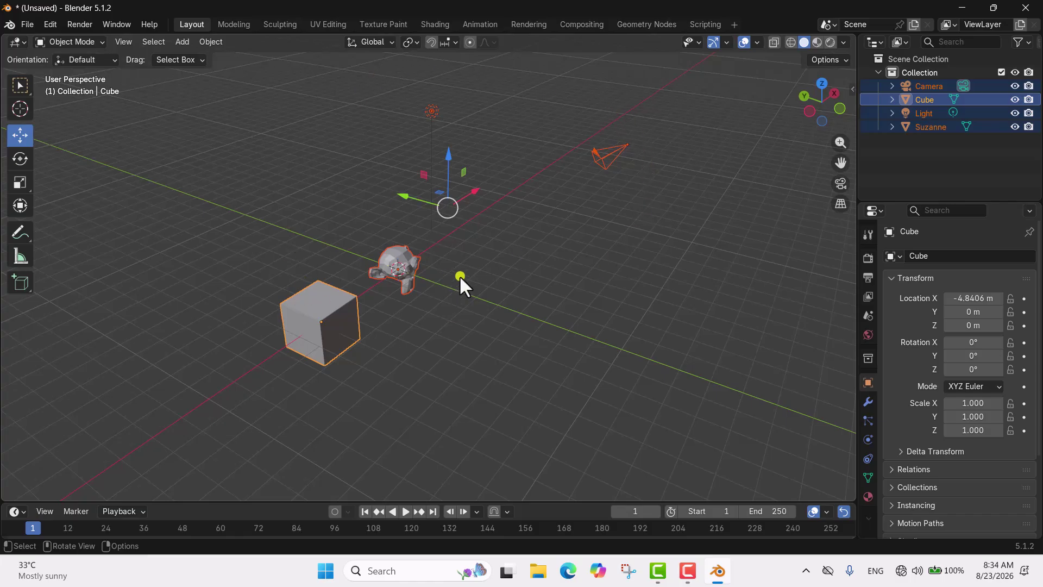
{"action": "key", "text": "alt+a"}
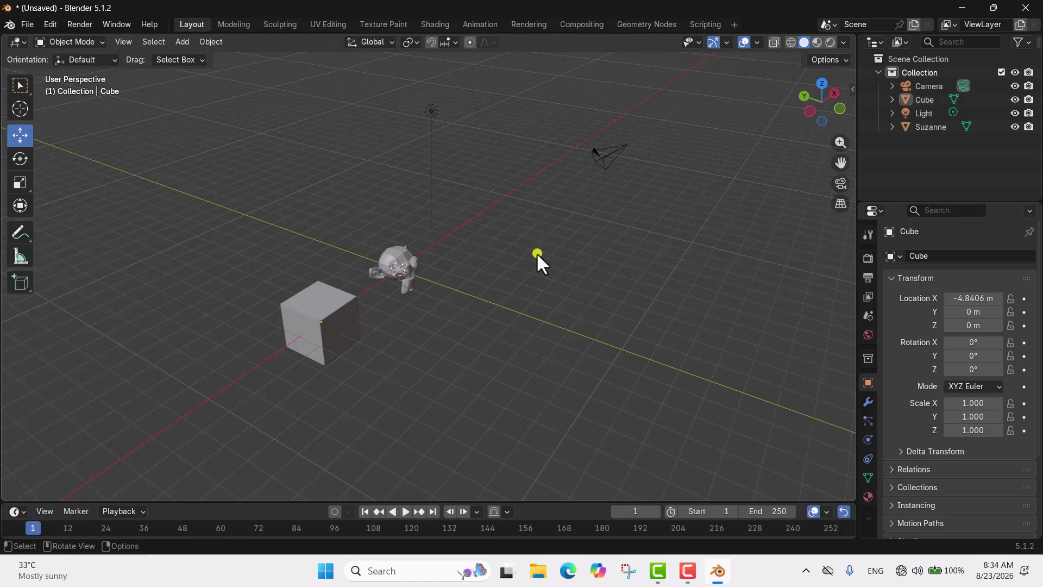
Select only the monkey head in the viewport and view it closer
{"action": "middle_click_drag", "start_coordinate": [508, 249], "coordinate": [418, 252]}
{"action": "scroll", "coordinate": [408, 241], "scroll_direction": "up", "scroll_amount": 3}
{"action": "left_click", "coordinate": [396, 231]}
{"action": "scroll", "coordinate": [527, 292], "scroll_direction": "down", "scroll_amount": 3}
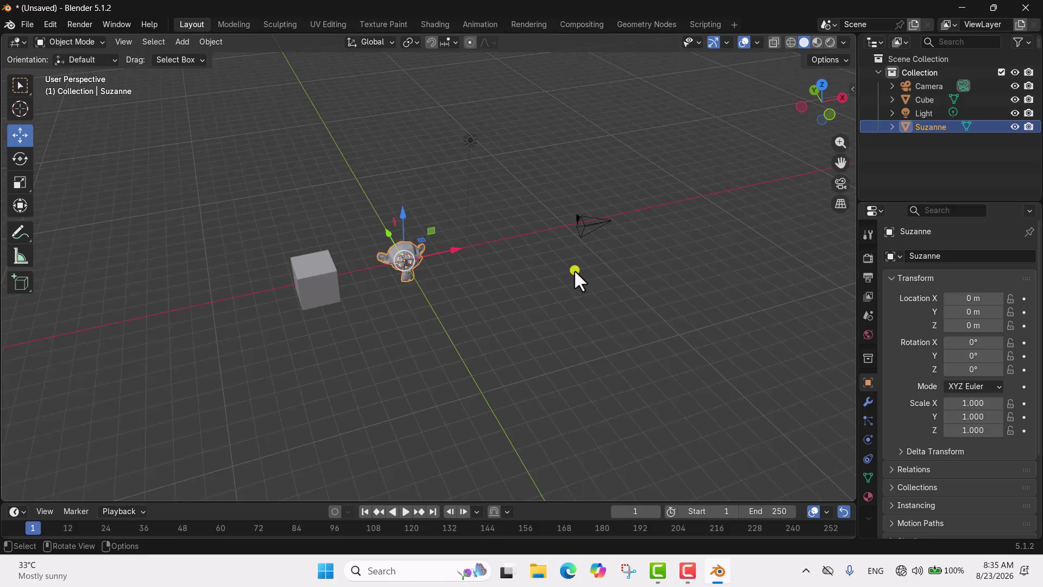
{"action": "scroll", "coordinate": [417, 257], "scroll_direction": "up", "scroll_amount": 4}
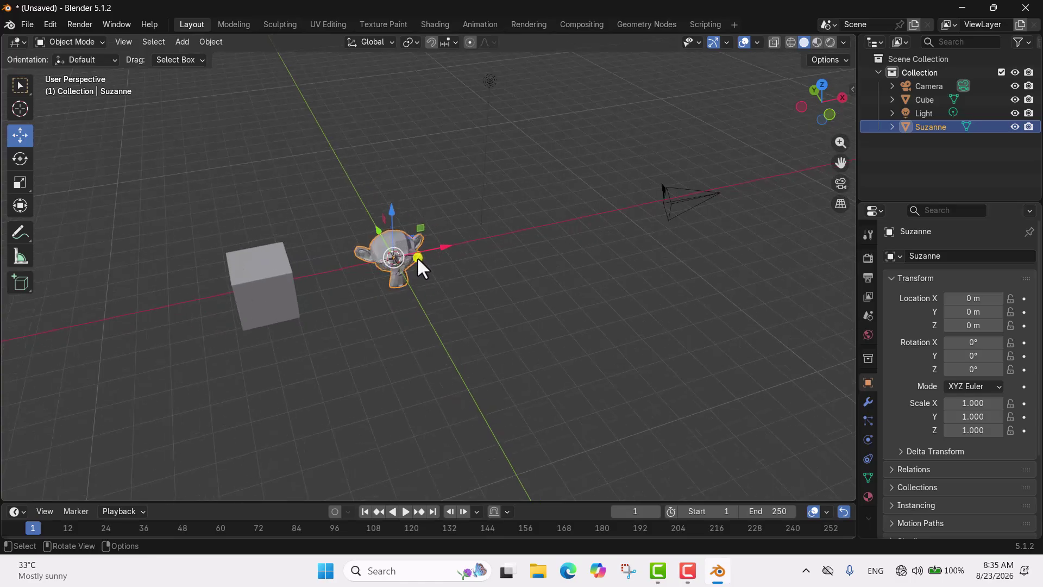
Invert the selection so the camera, cube and light are selected instead of the monkey head
{"action": "scroll", "coordinate": [480, 165], "scroll_direction": "down", "scroll_amount": 2}
{"action": "key", "text": "ctrl"}
{"action": "key", "text": "ctrl+i"}
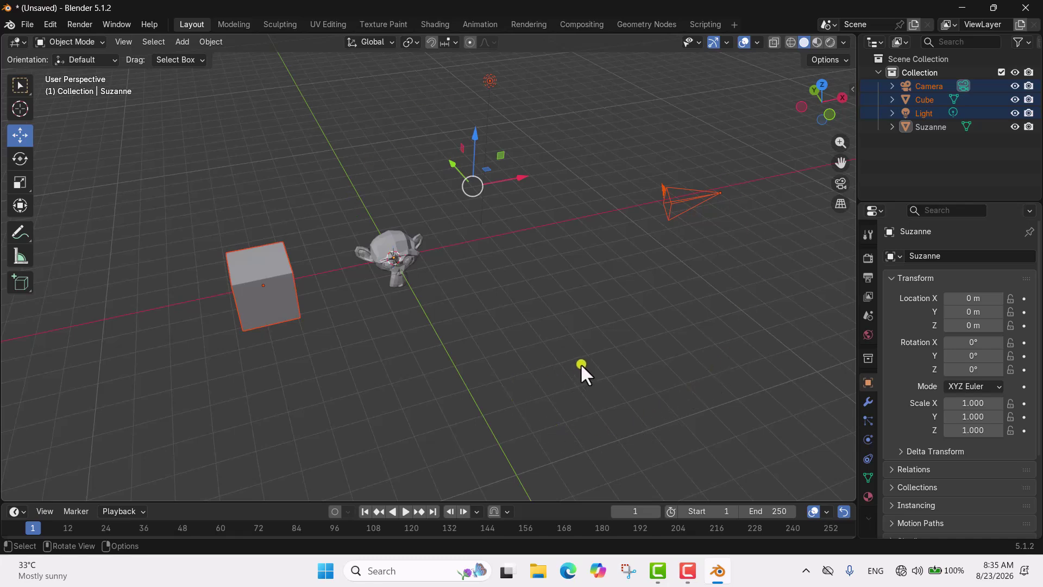
{"action": "middle_click_drag", "start_coordinate": [596, 361], "coordinate": [421, 246]}
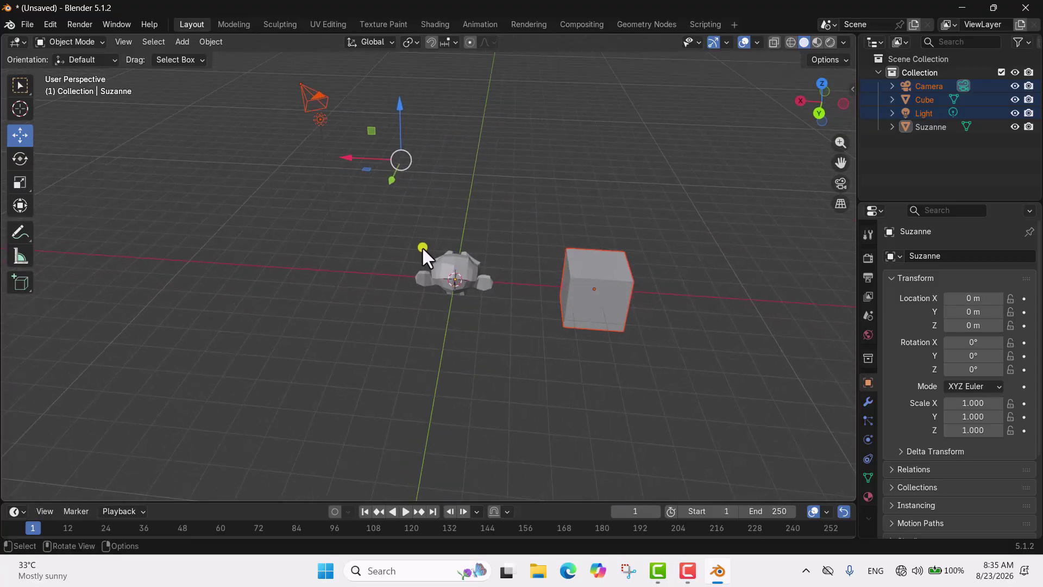
Invert the selection again to get back to the monkey head alone, and clear the selection
{"action": "key", "text": "ctrl"}
{"action": "left_click", "coordinate": [422, 248]}
{"action": "middle_click_drag", "start_coordinate": [539, 212], "coordinate": [475, 204]}
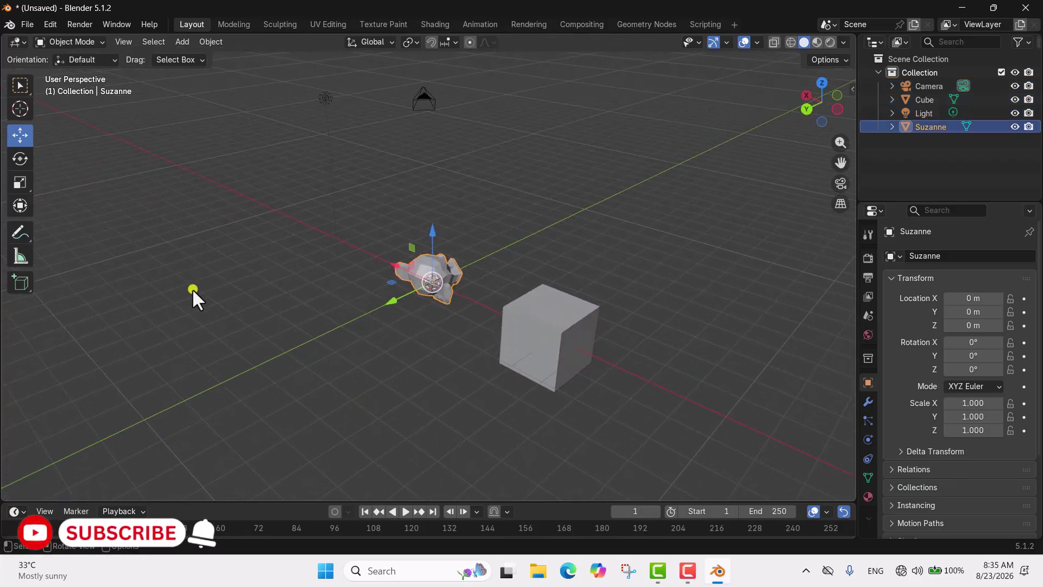
{"action": "middle_click_drag", "start_coordinate": [590, 258], "coordinate": [439, 250]}
{"action": "left_click", "coordinate": [531, 248]}
{"action": "mouse_move", "coordinate": [574, 256]}
{"action": "middle_mouse_down"}
{"action": "mouse_move", "coordinate": [489, 281]}
{"action": "mouse_move", "coordinate": [561, 296]}
{"action": "mouse_move", "coordinate": [583, 289]}
{"action": "mouse_move", "coordinate": [580, 254]}
{"action": "middle_mouse_up"}
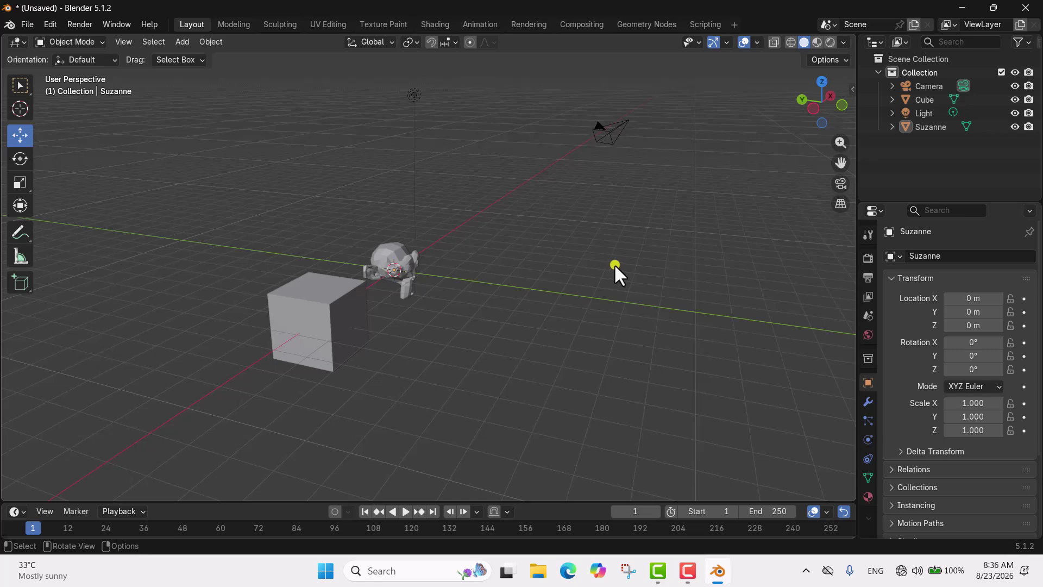
{"action": "middle_click_drag", "start_coordinate": [618, 266], "coordinate": [593, 269]}
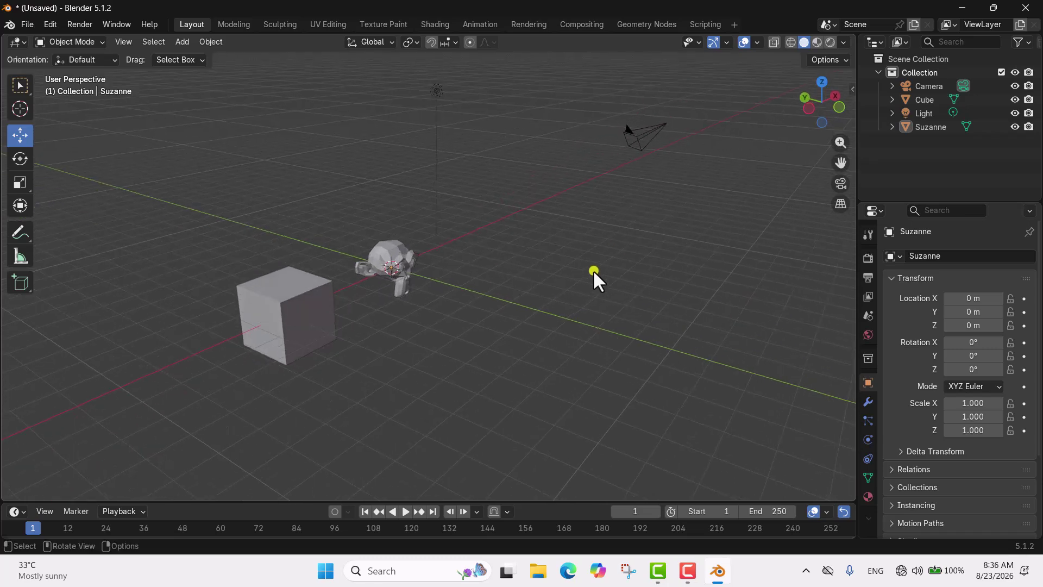
{"action": "middle_click_drag", "start_coordinate": [593, 270], "coordinate": [596, 241]}
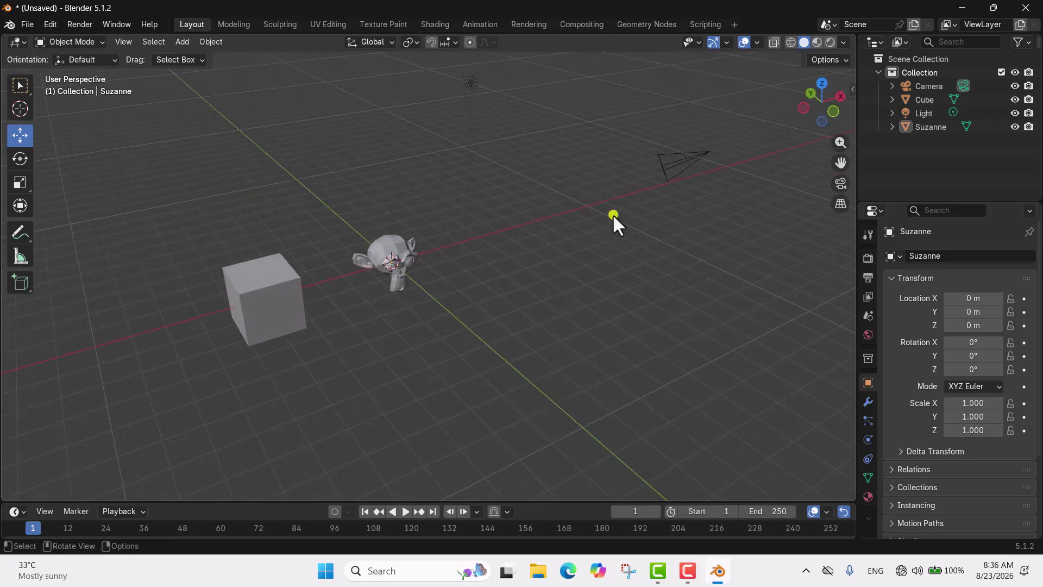
Select the cube in the viewport and add the monkey head to the selection
{"action": "left_click", "coordinate": [257, 288]}
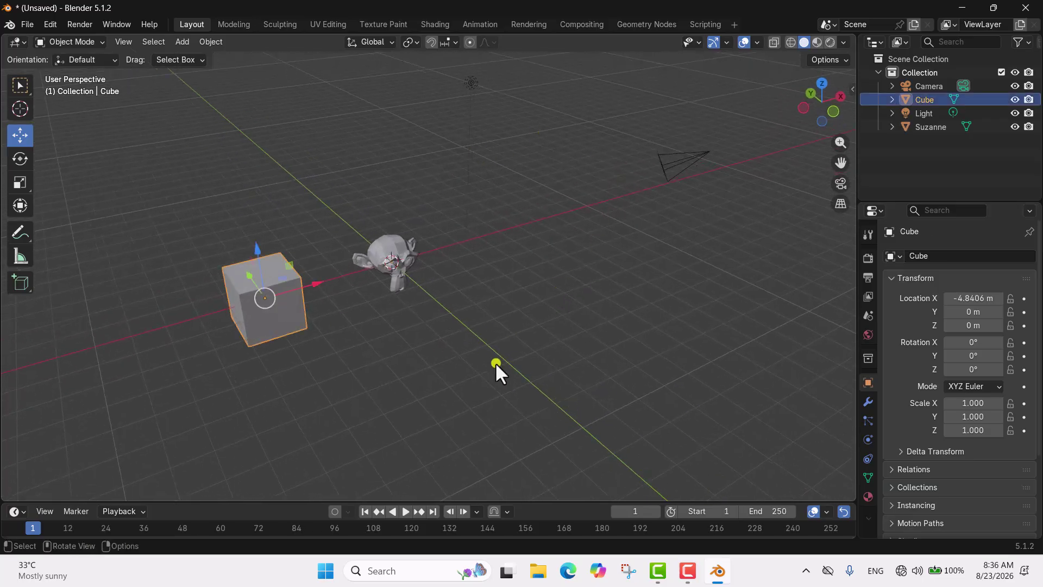
{"action": "left_click", "coordinate": [394, 239], "text": "shift"}
{"action": "middle_click_drag", "start_coordinate": [431, 249], "coordinate": [386, 197]}
{"action": "scroll", "coordinate": [380, 197], "scroll_direction": "up", "scroll_amount": 2}
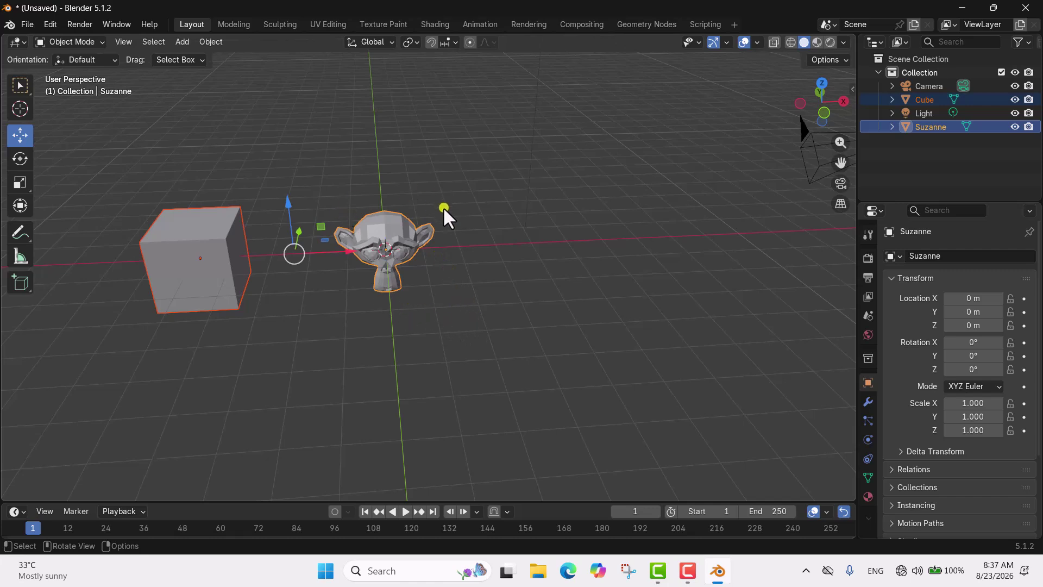
{"action": "middle_click_drag", "start_coordinate": [443, 205], "coordinate": [458, 237]}
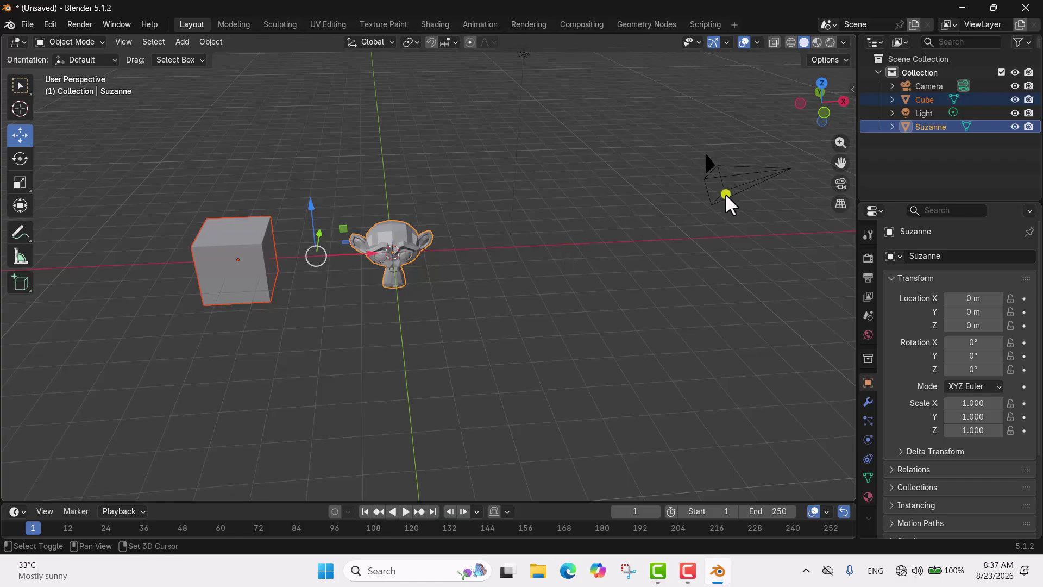
Add the camera to the selection, and make the monkey head and the cube the active object in turn
{"action": "left_click", "coordinate": [756, 173], "text": "shift"}
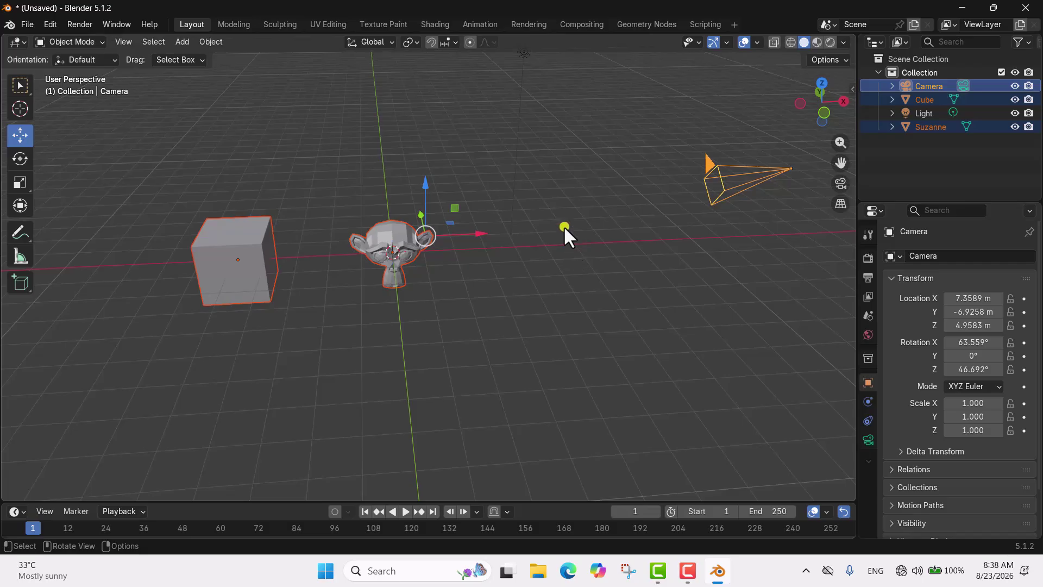
{"action": "left_click", "coordinate": [395, 230], "text": "shift"}
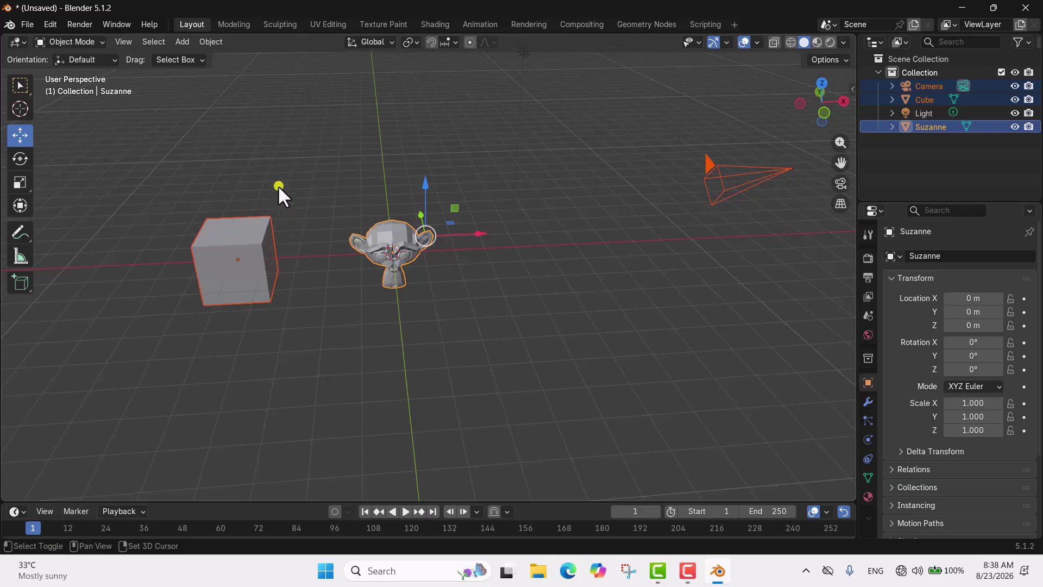
{"action": "left_click", "coordinate": [245, 239], "text": "shift"}
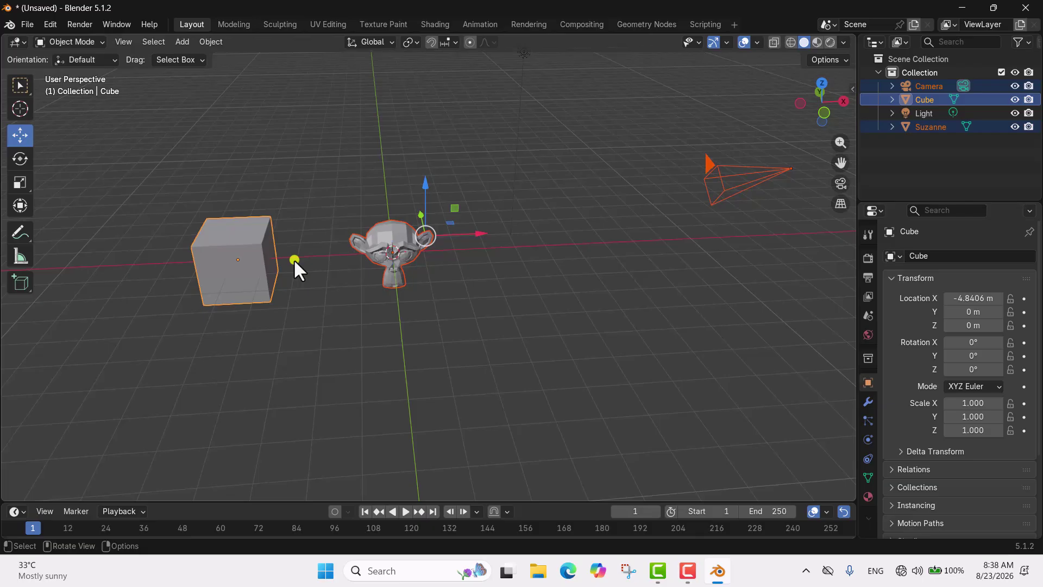
Remove only the active cube from the multiple selection, and deselect the remaining objects
{"action": "left_click", "coordinate": [260, 234], "text": "shift"}
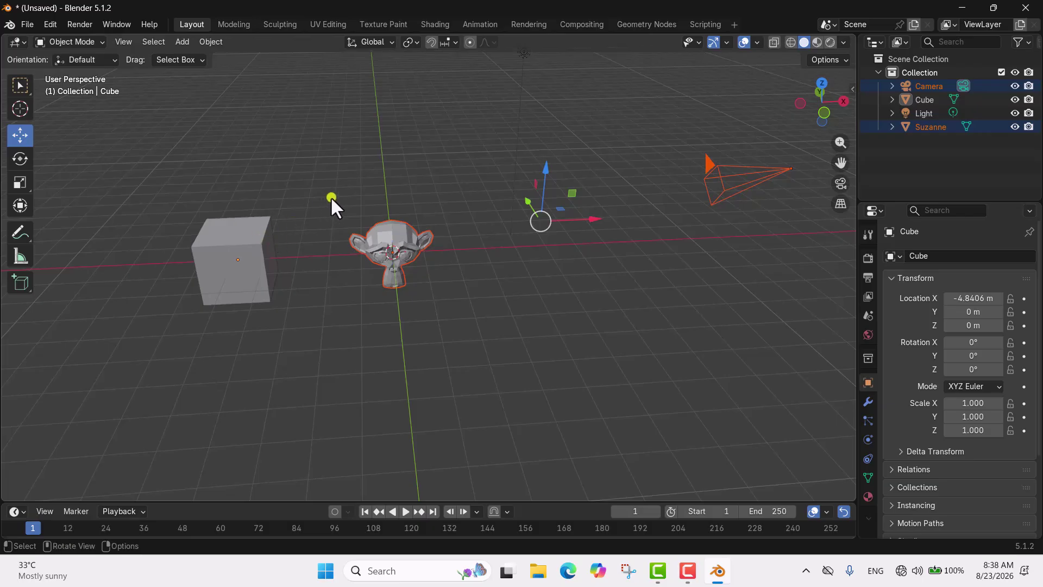
{"action": "left_click", "coordinate": [338, 178]}
{"action": "middle_click_drag", "start_coordinate": [352, 184], "coordinate": [380, 198]}
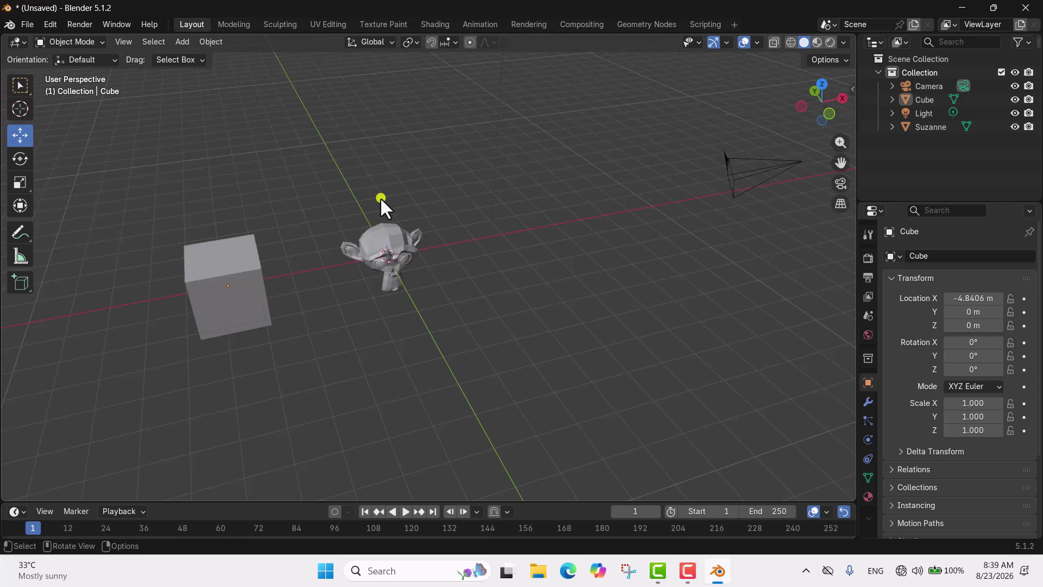